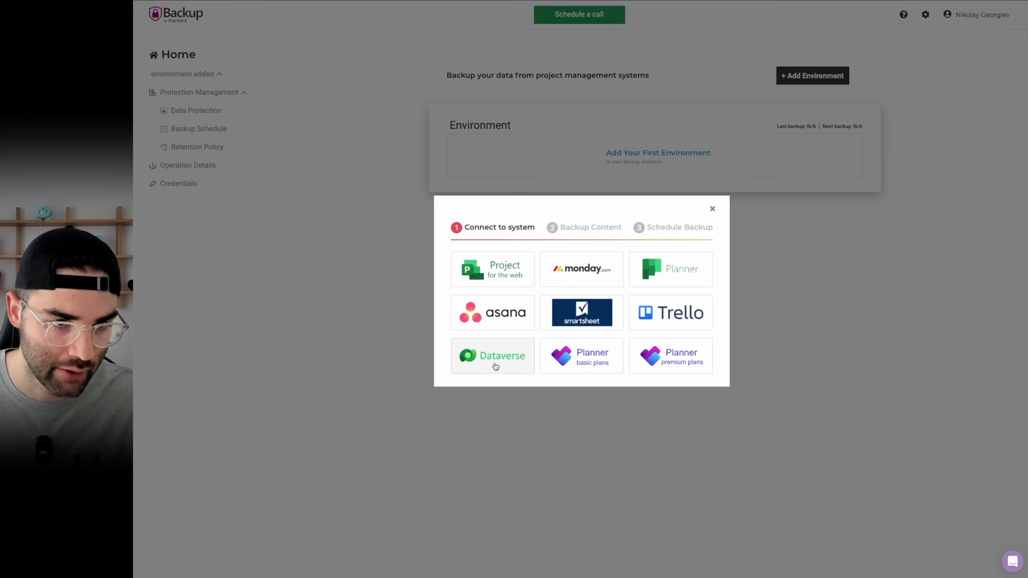
- Connect the backup service to Dataverse using the TAN DEV environment URL copied from the Power Platform admin center, and continue to backup content
click(495, 366)
click(490, 295)
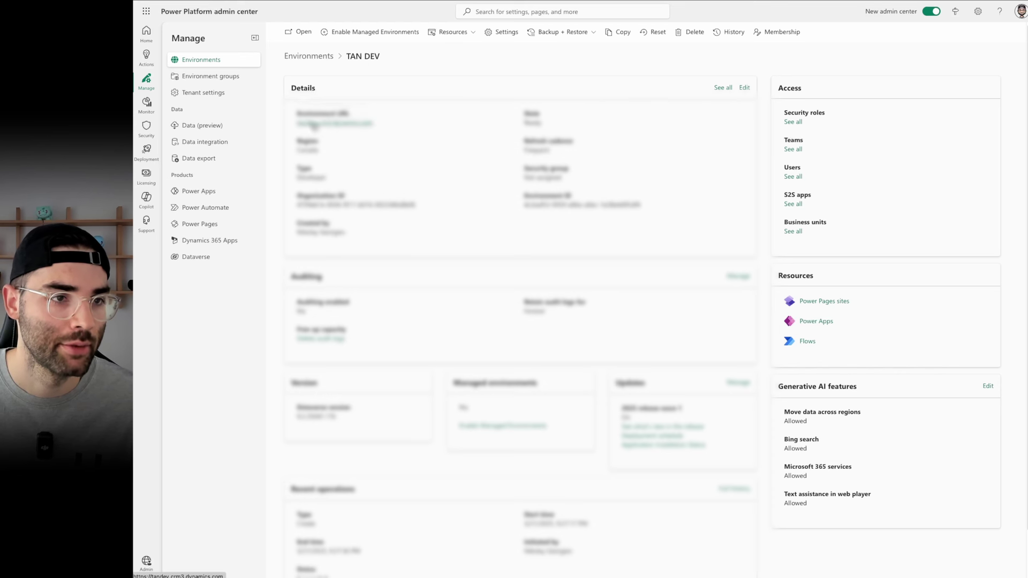
drag(373, 124, 298, 124)
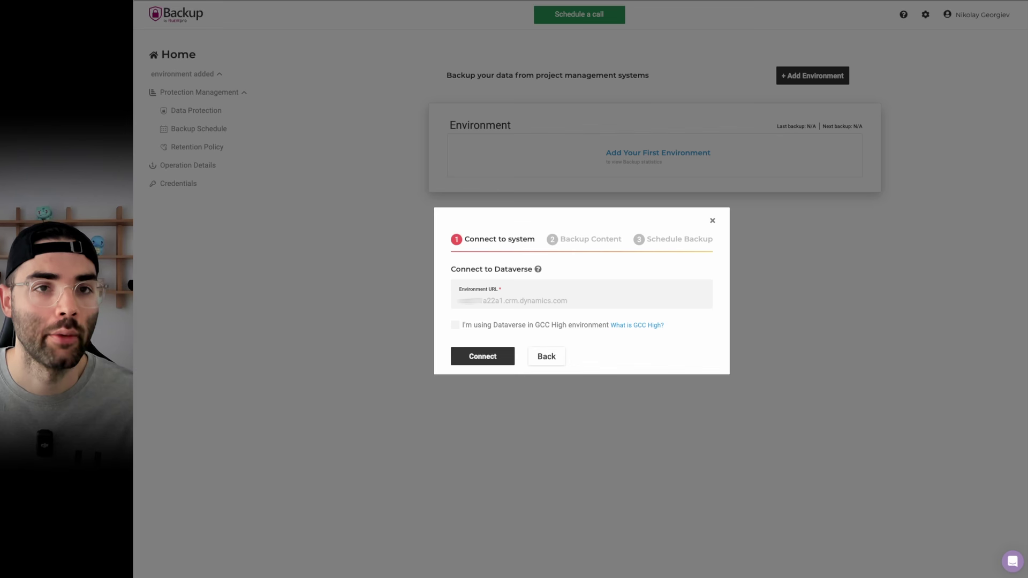
click(620, 305)
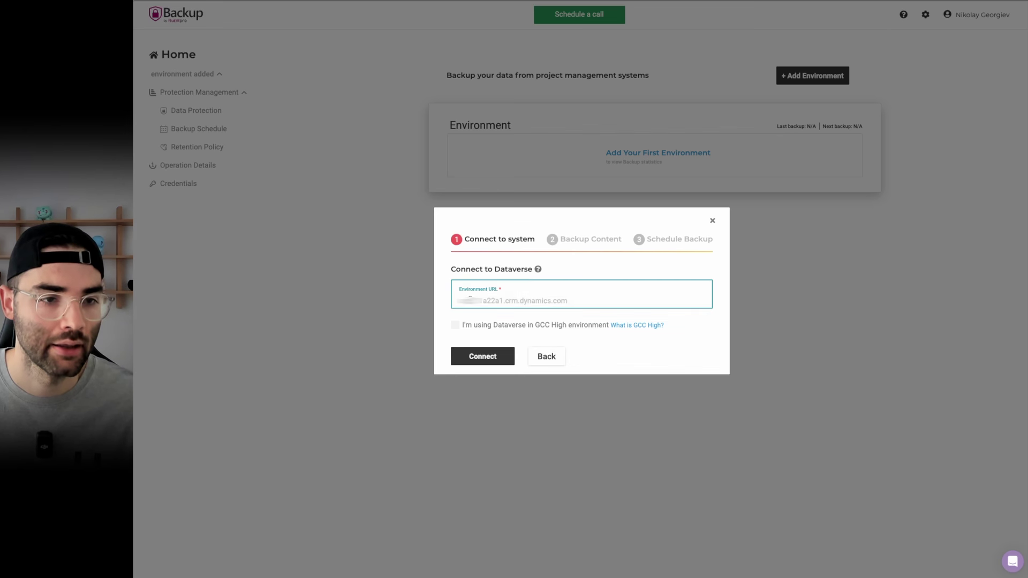
key(ctrl+v)
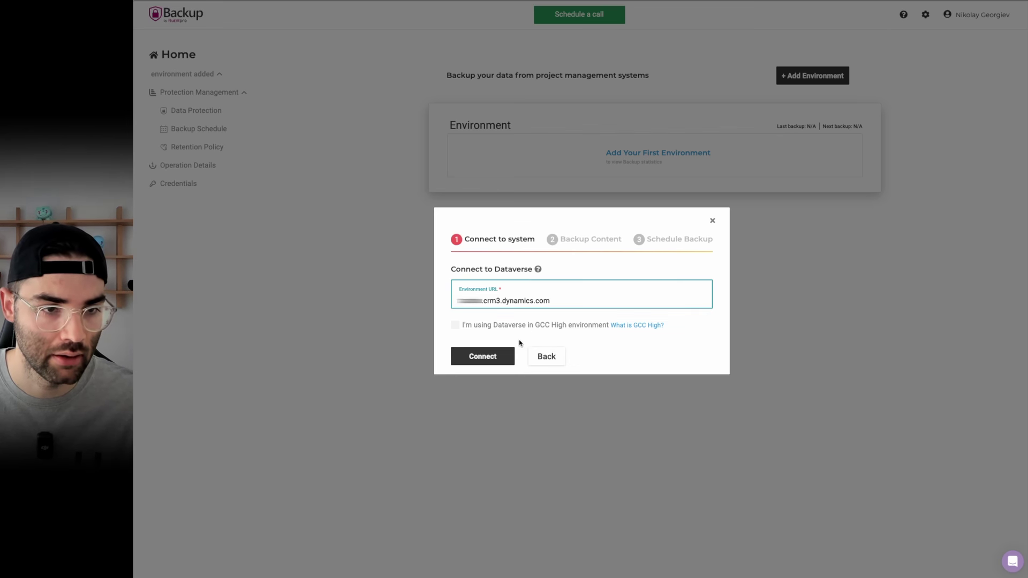
click(509, 355)
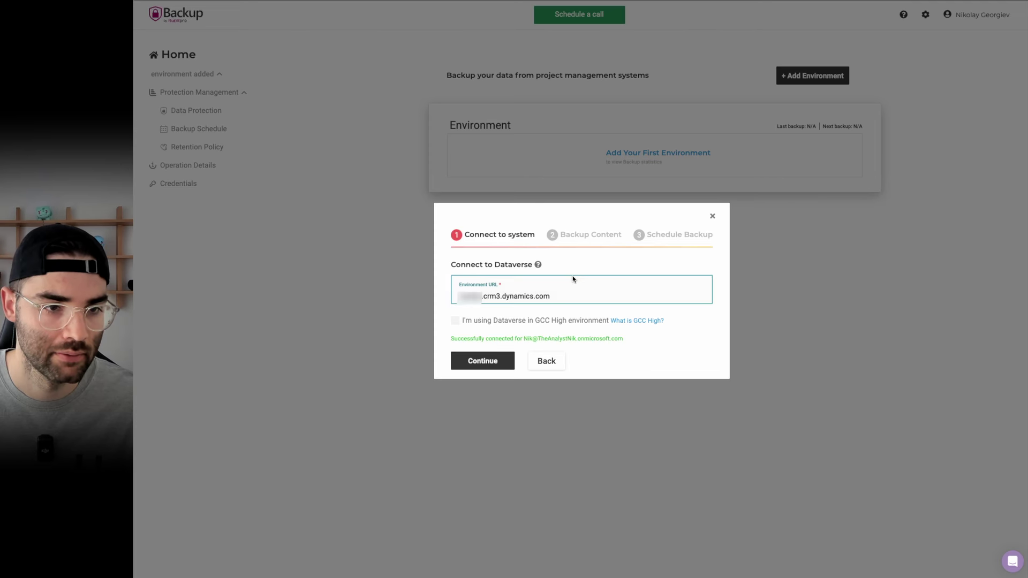
click(489, 362)
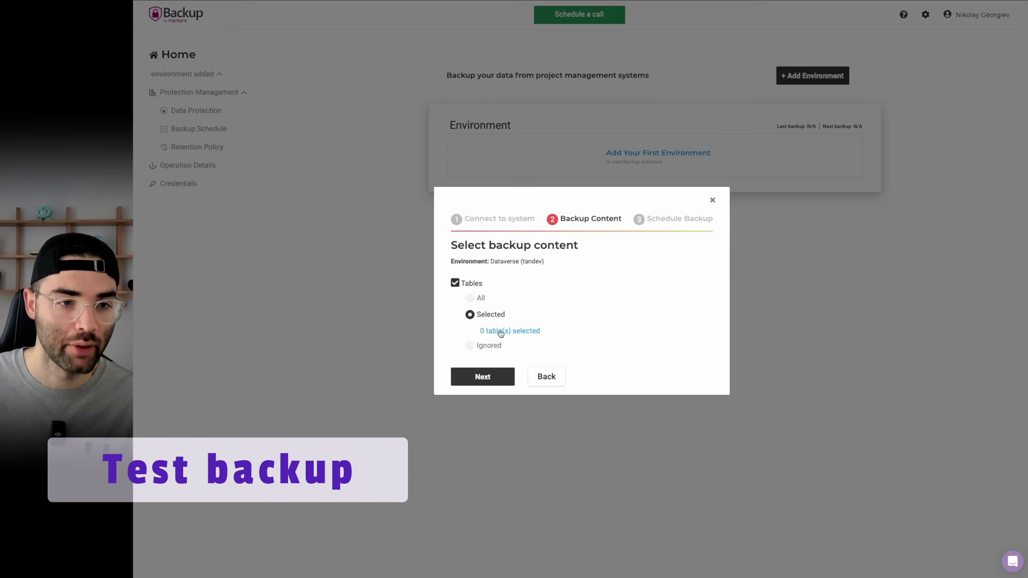
- Limit the backup to selected tables and filter the available Dataverse tables to names containing "customer"
click(471, 299)
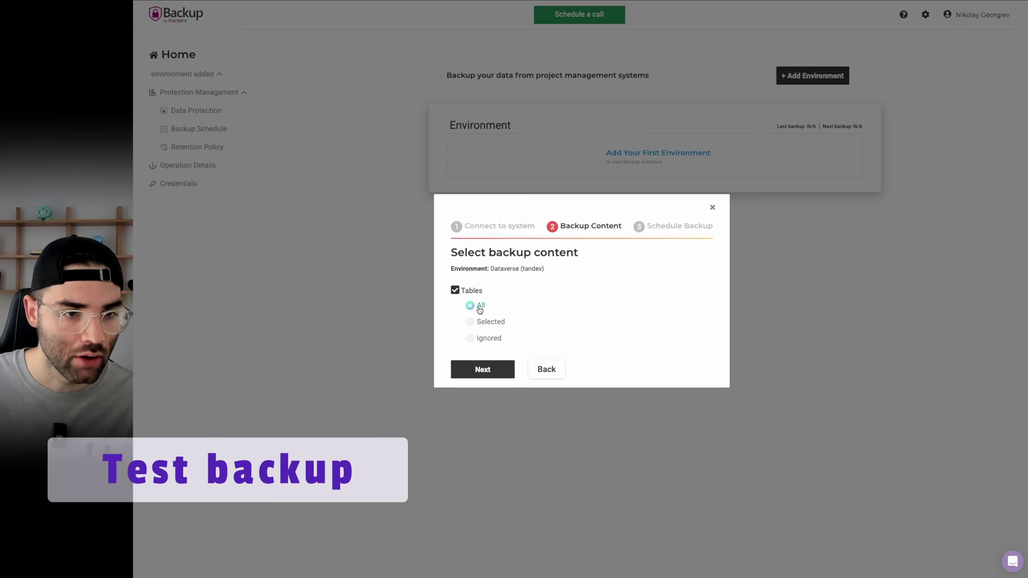
click(478, 323)
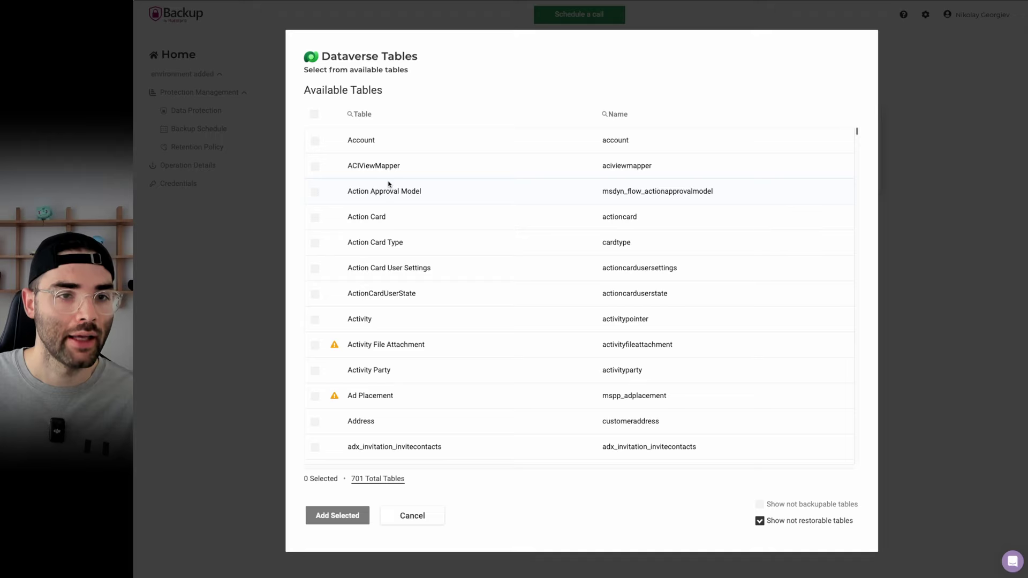
drag(858, 132, 863, 103)
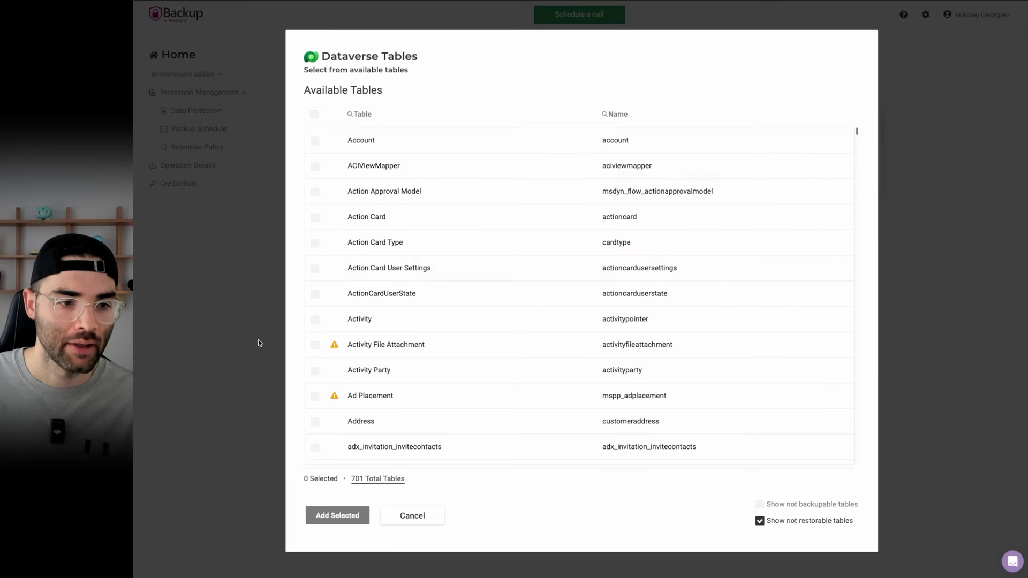
click(349, 114)
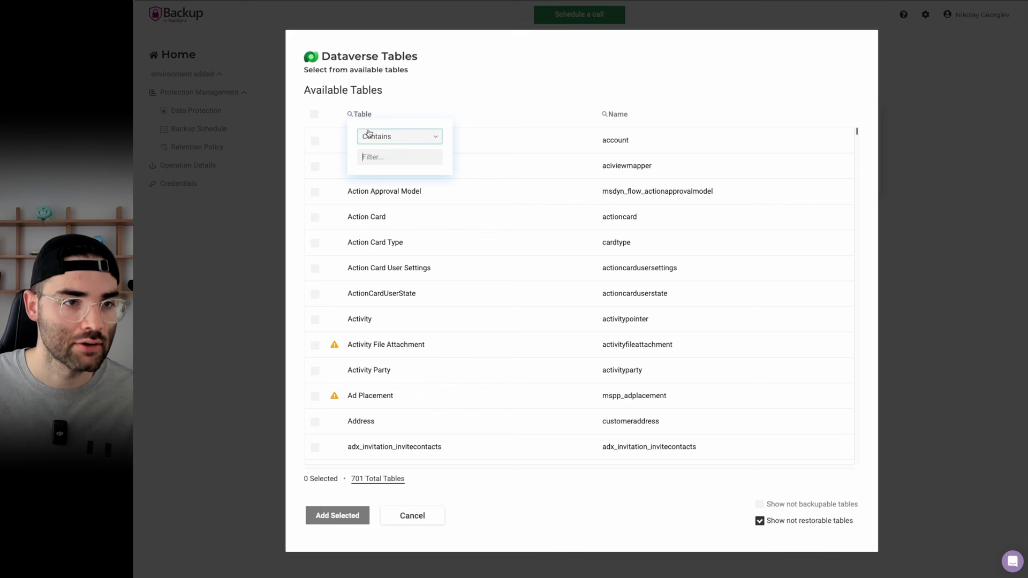
click(380, 155)
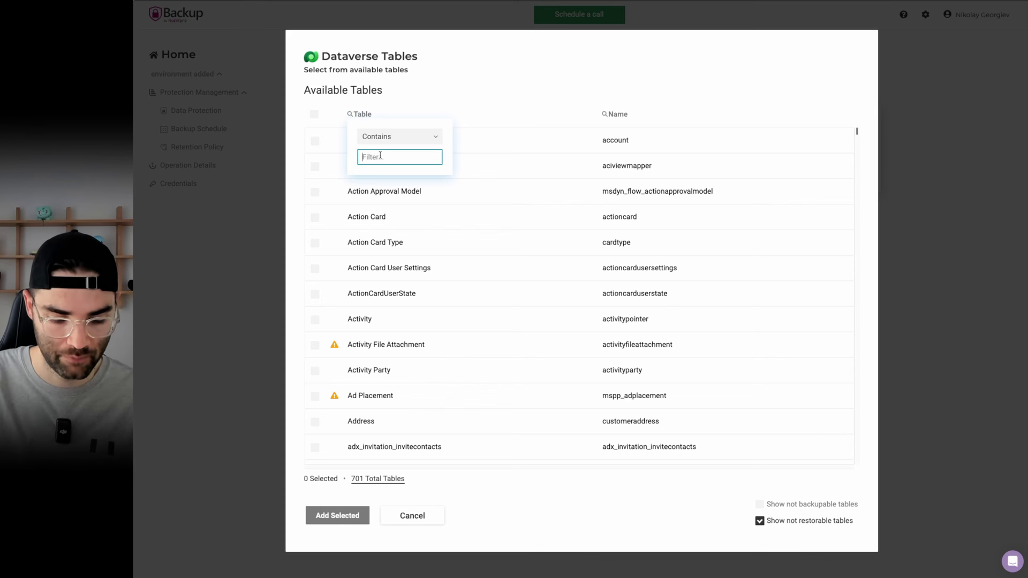
text(customer)
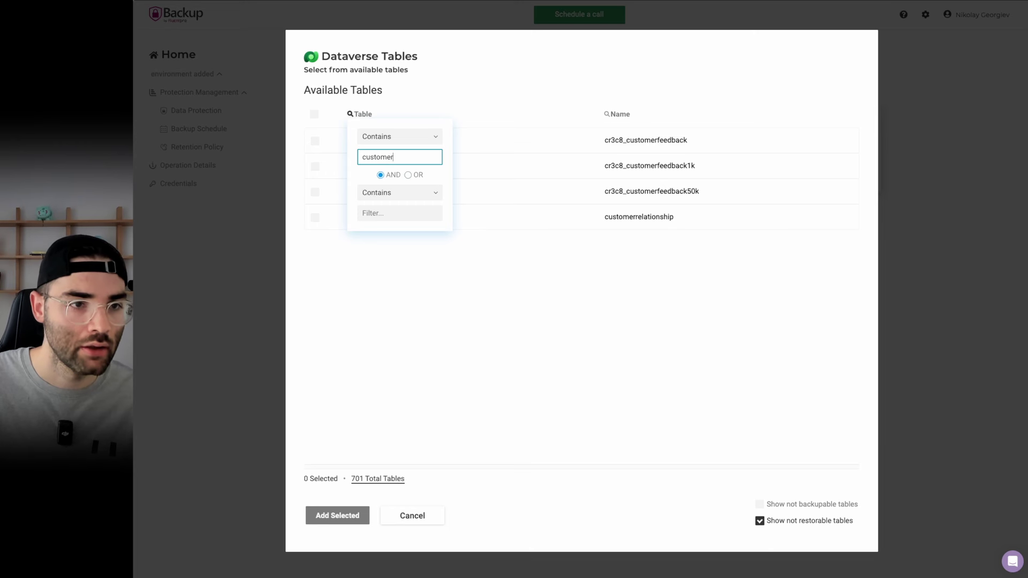
click(452, 297)
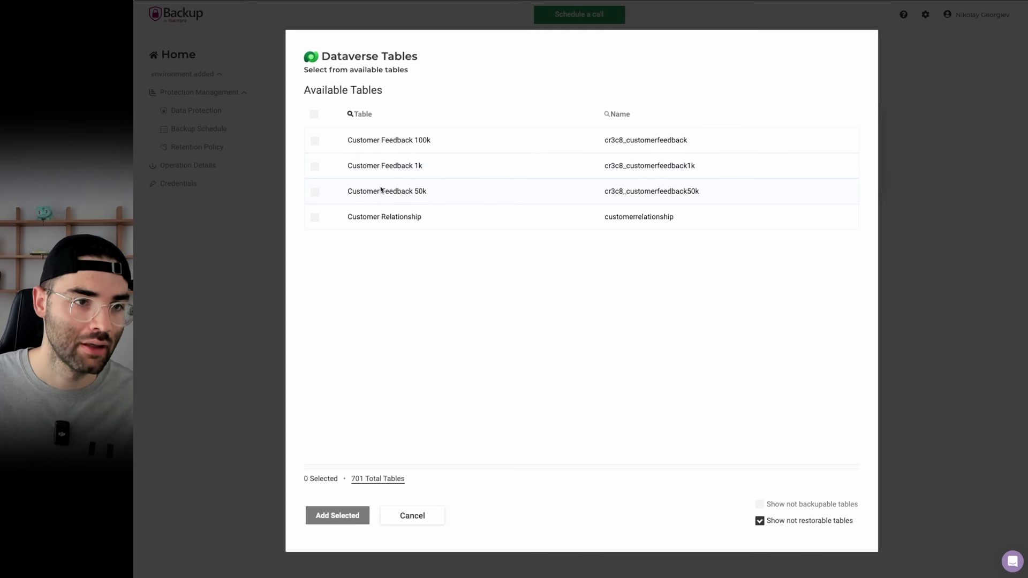
- Add the Customer Feedback 100k, 1k and 50k tables to the backup content and proceed to scheduling
click(316, 194)
click(316, 167)
click(315, 141)
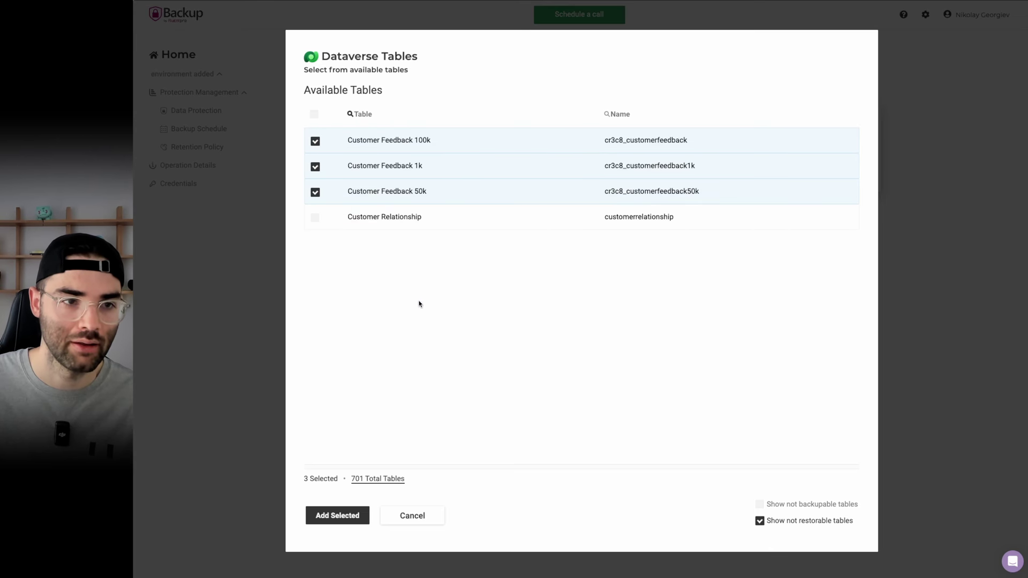
click(325, 519)
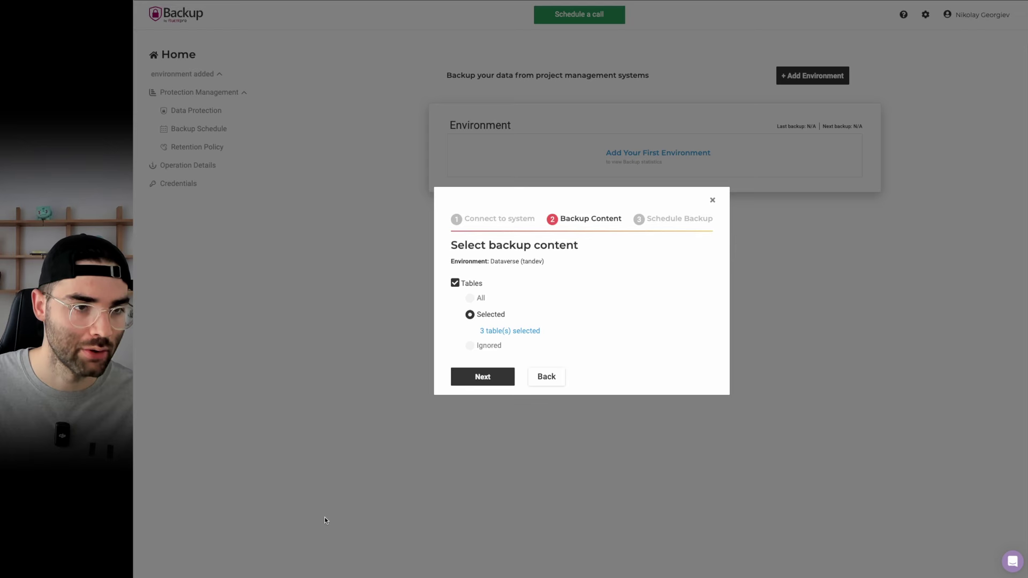
click(477, 382)
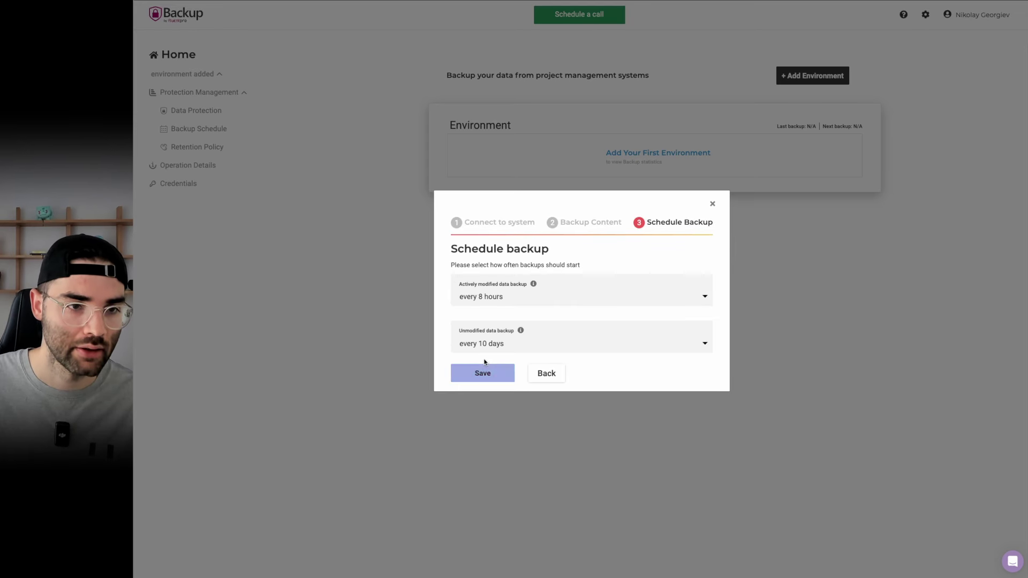
- Review the backup frequency options, keeping every 8 hours for actively modified data and every 10 days for unmodified data
click(573, 301)
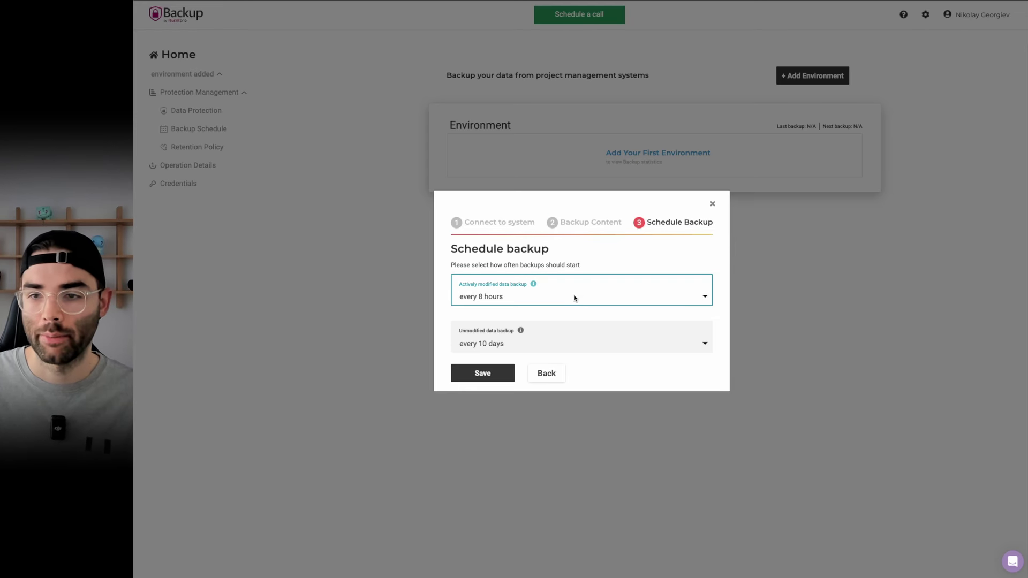
click(592, 297)
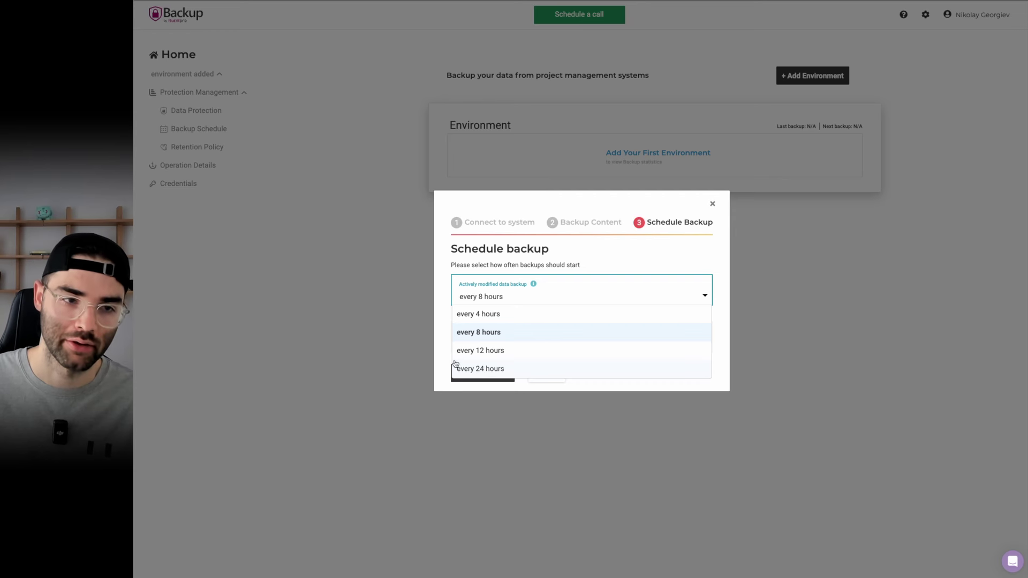
click(448, 331)
click(517, 345)
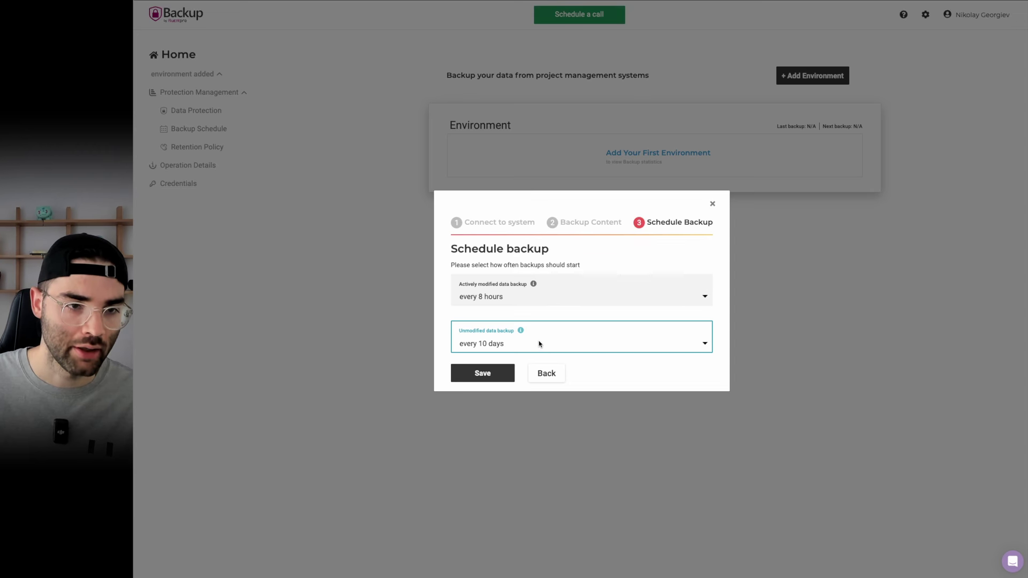
mouse_move(523, 331)
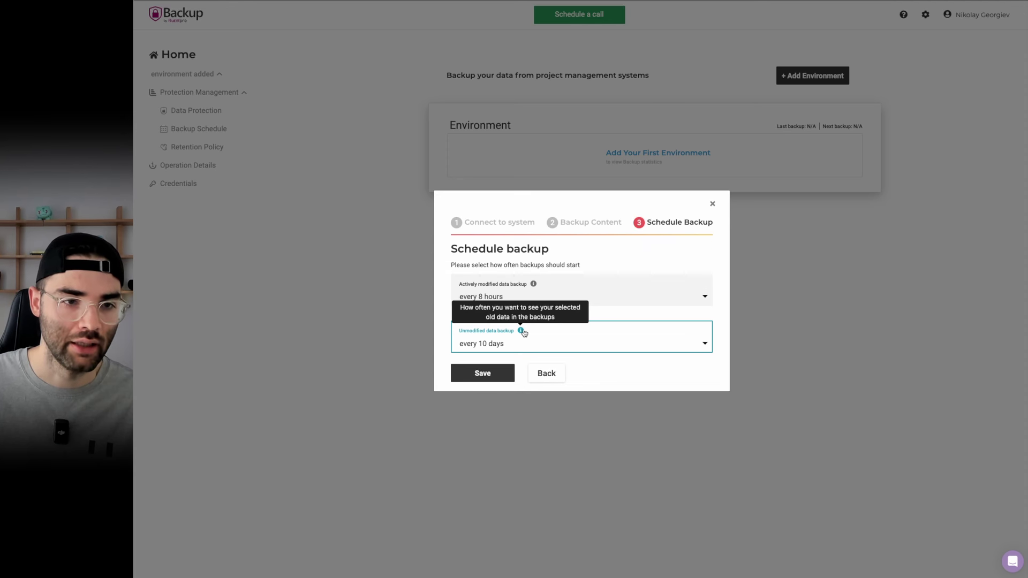
click(474, 345)
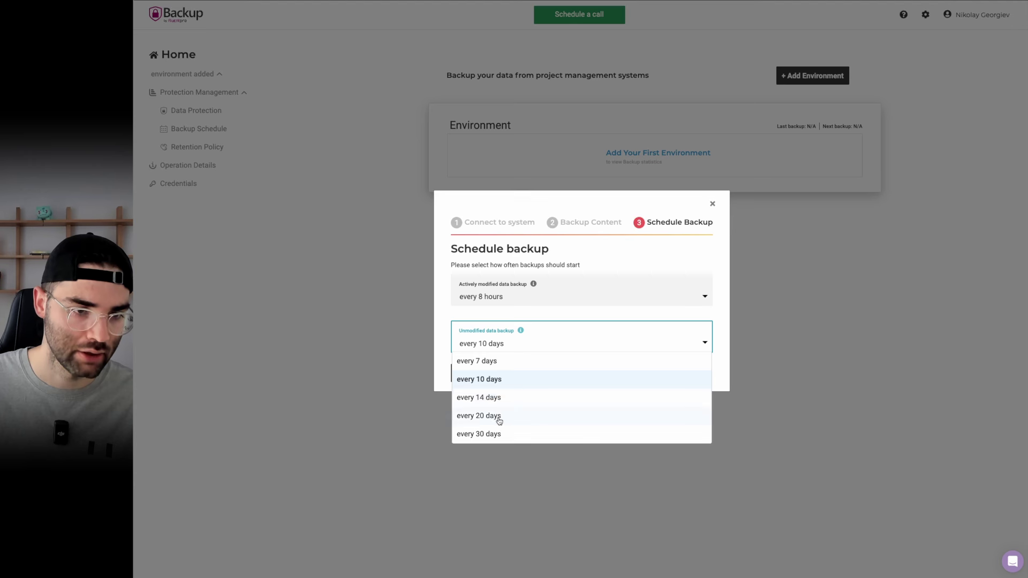
click(442, 309)
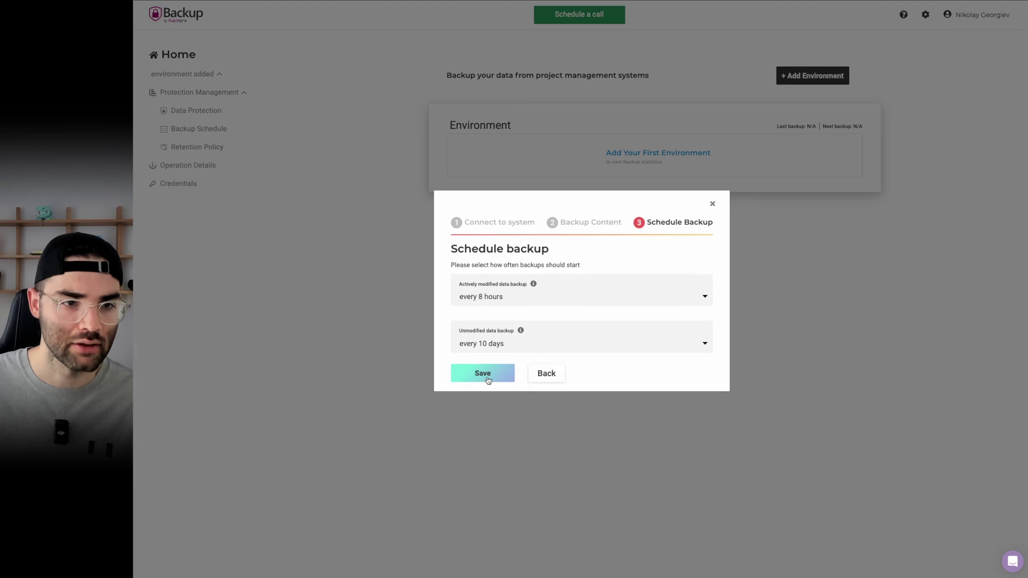
- Save the backup schedule to launch the first backup, and dismiss the launch notice and backup summary
click(488, 381)
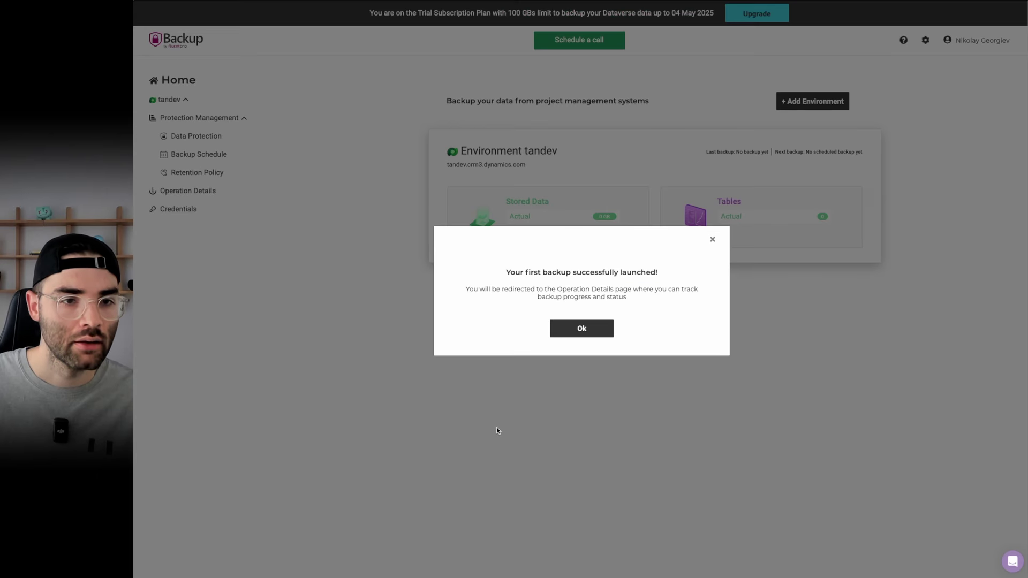
click(567, 330)
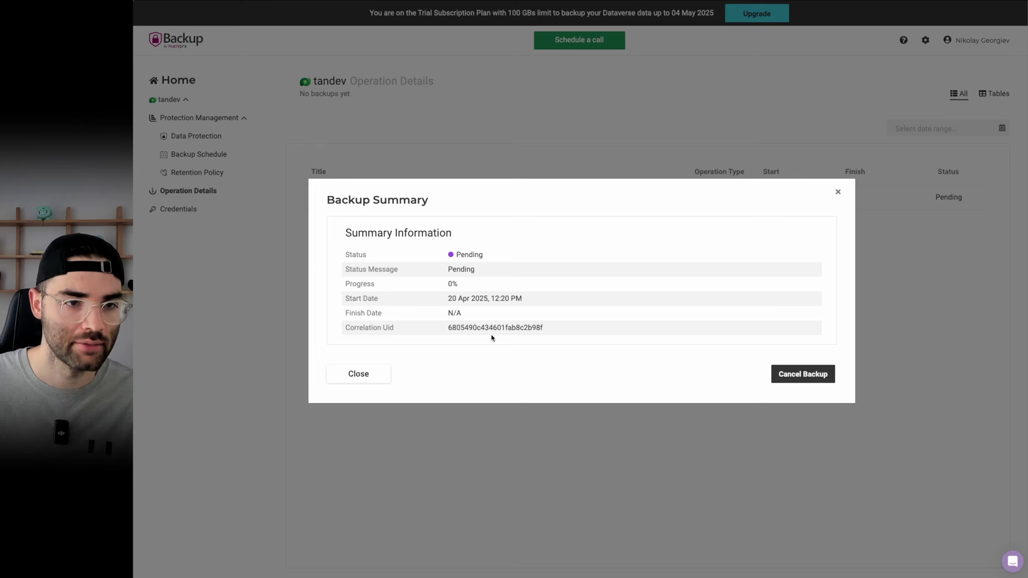
key(Escape)
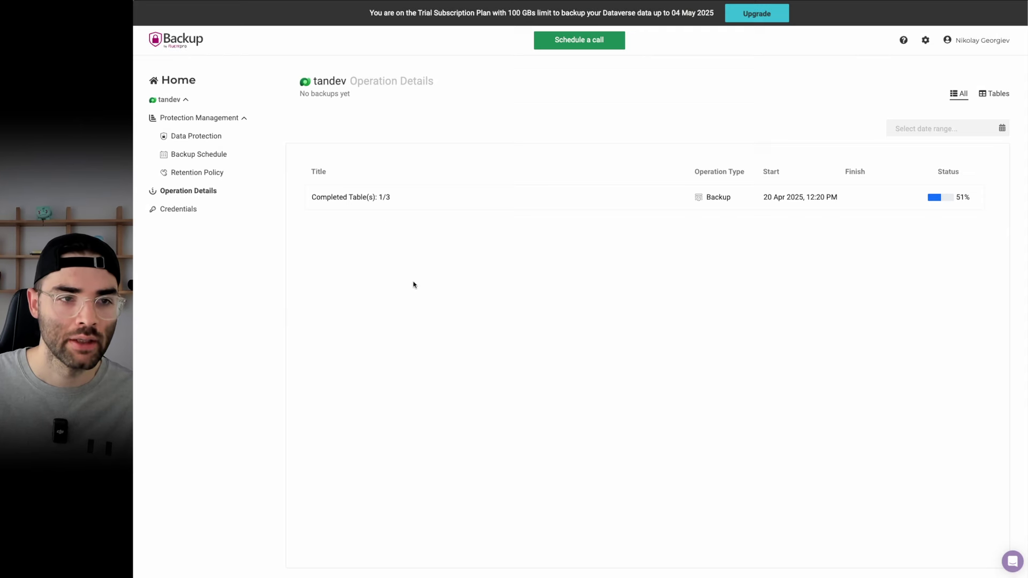
- List only the protected tables under Data Protection and open the 20 Apr backup summary of the Customer Feedback 1k table
click(194, 142)
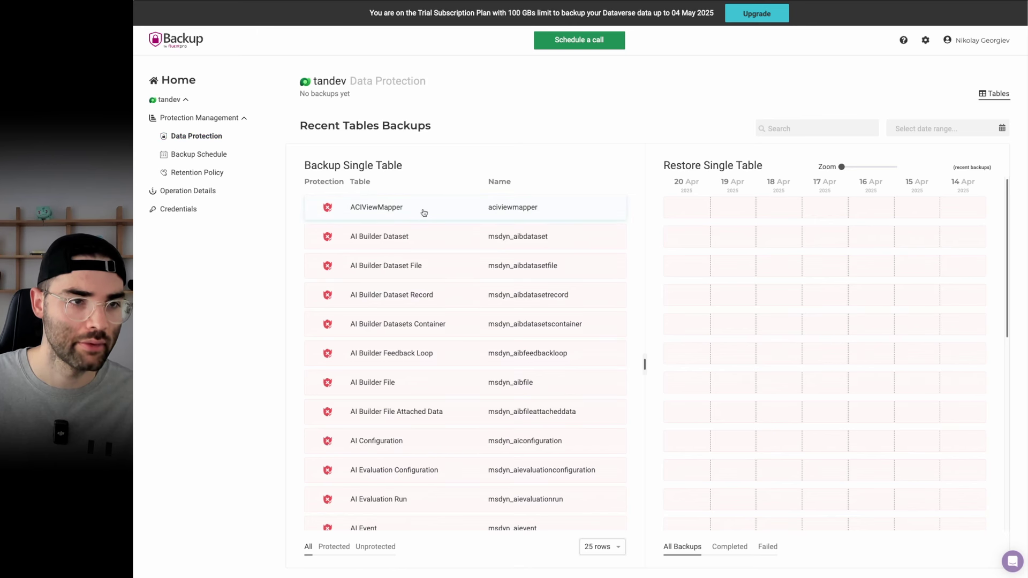
scroll(578, 303, down, 10)
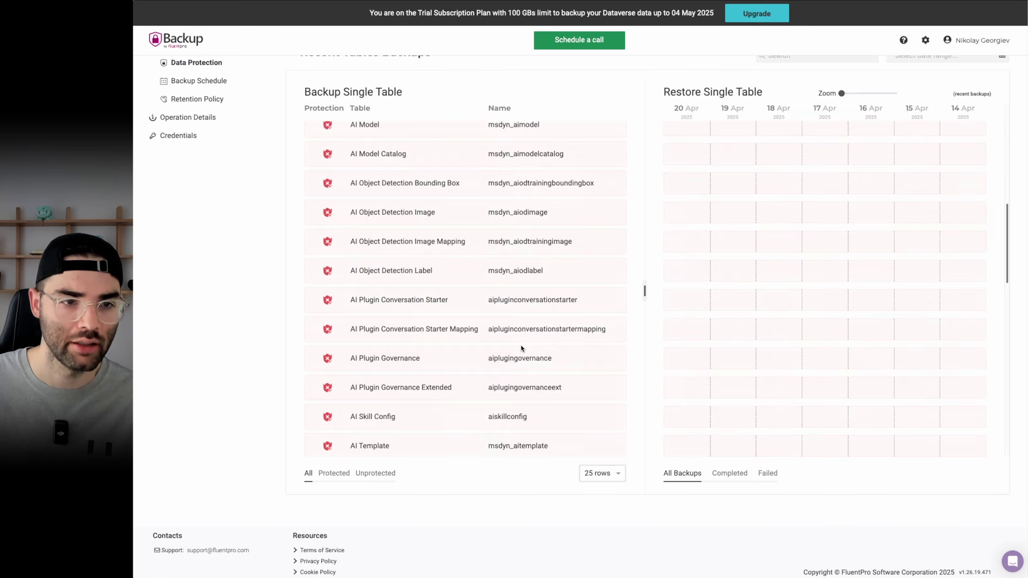
click(333, 475)
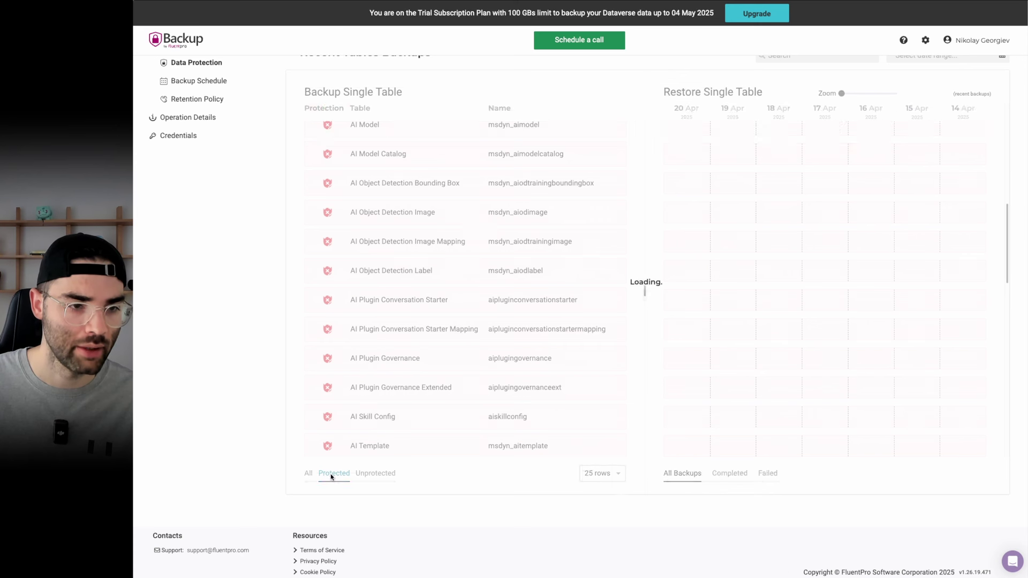
scroll(451, 255, up, 2)
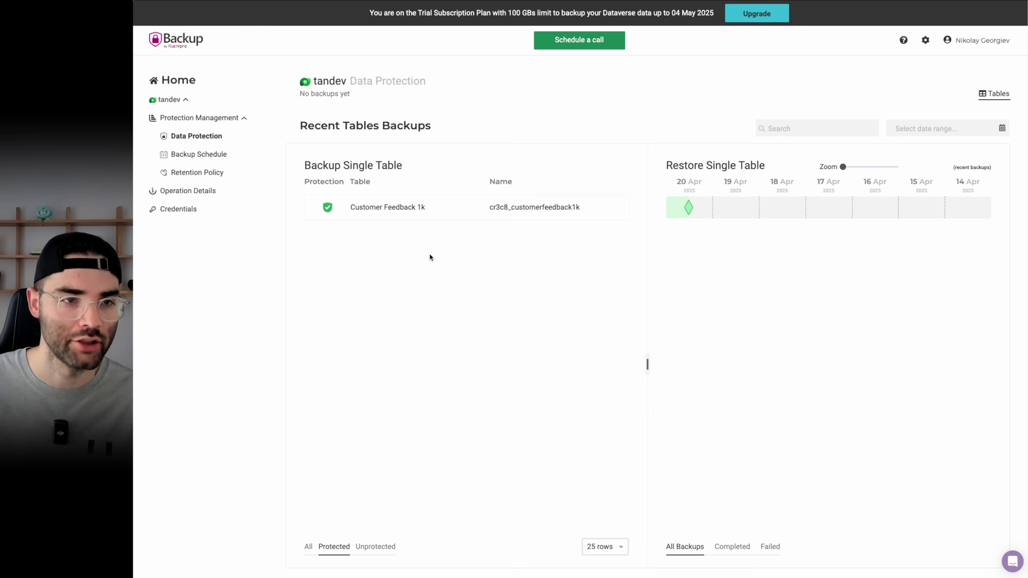
mouse_move(692, 209)
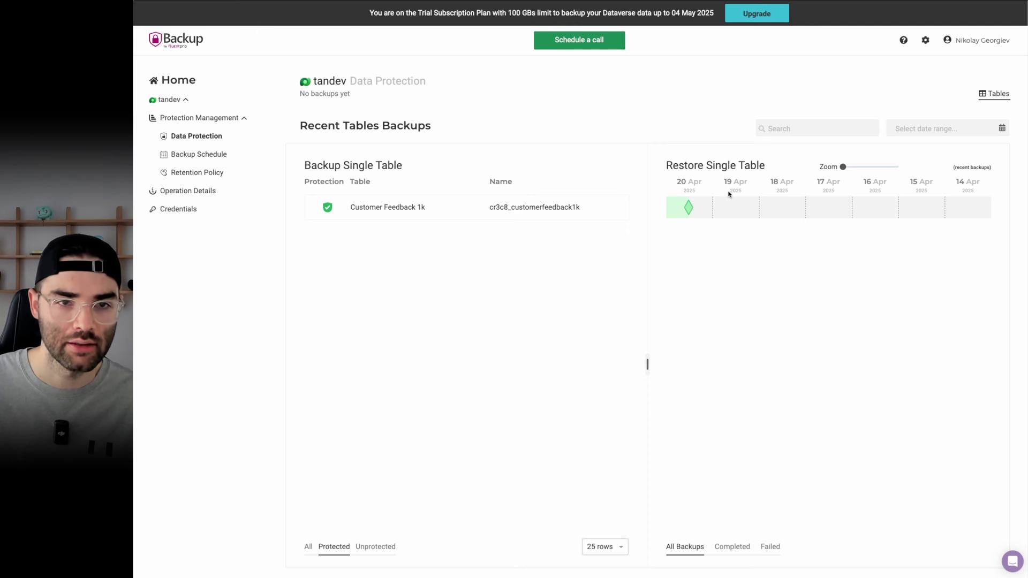
click(689, 209)
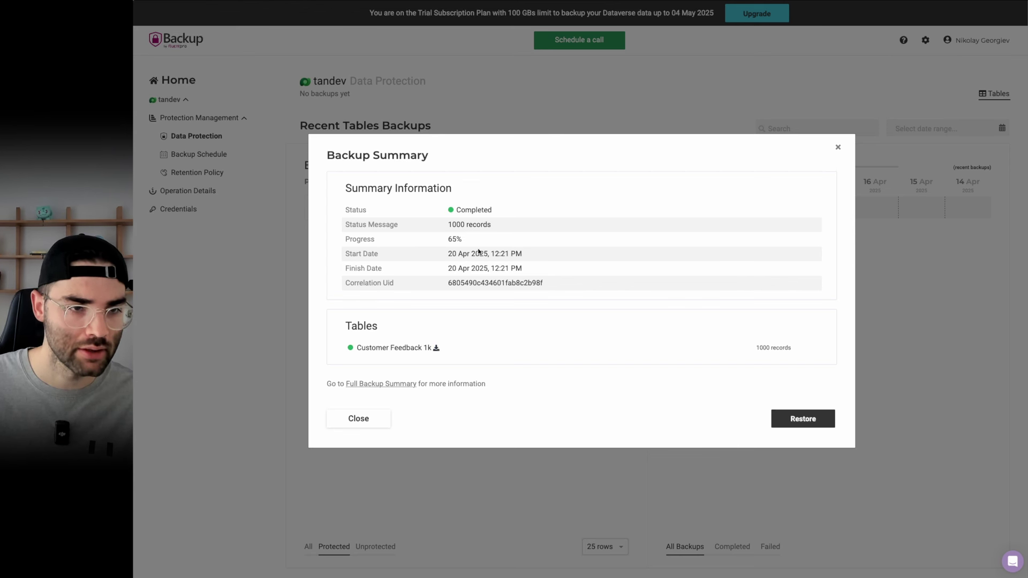
- Review the tandev environment's backup schedule with its notification email field, and its retention policy for versions per day, week, month and year
click(199, 154)
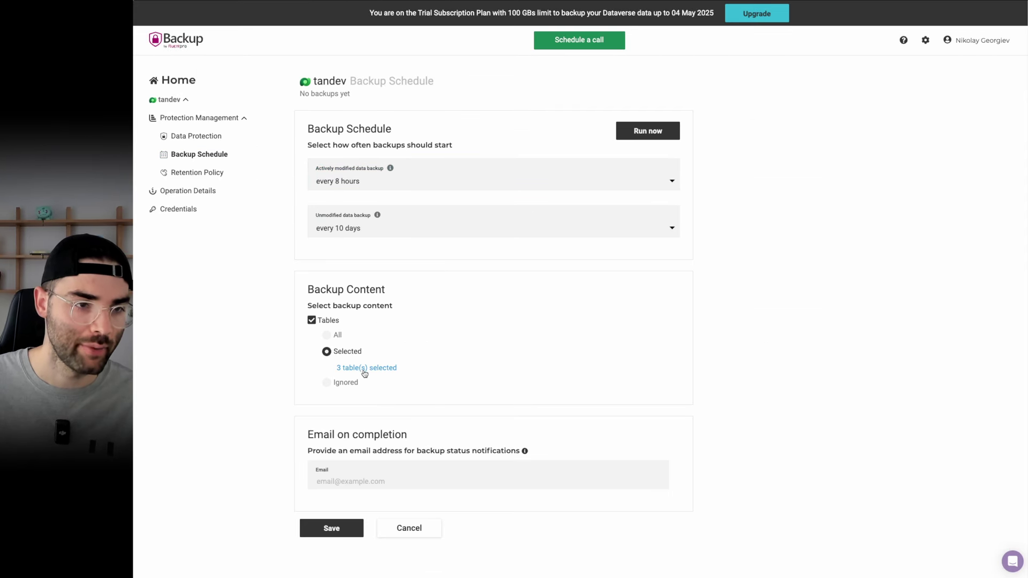
click(382, 488)
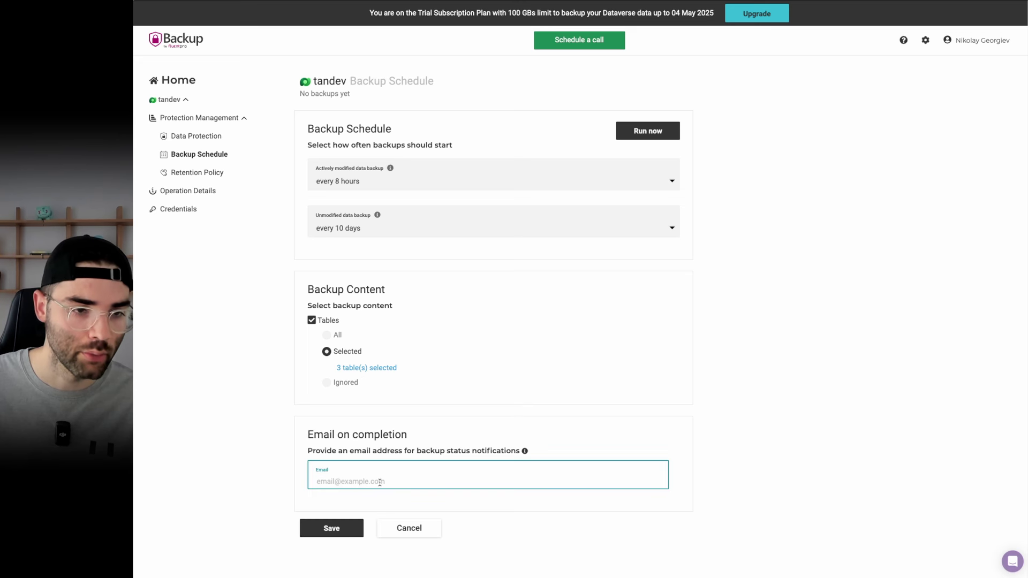
click(206, 176)
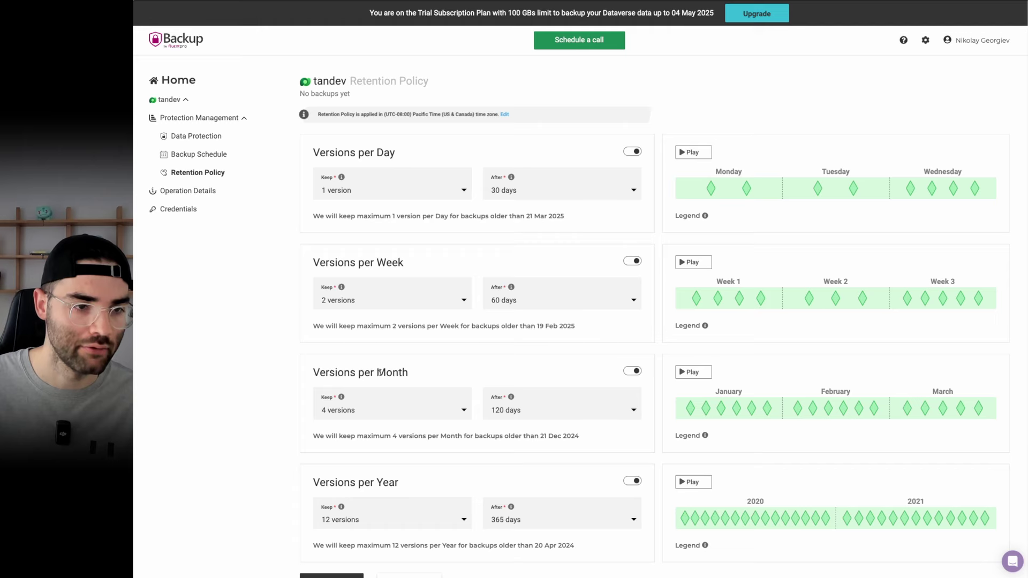
scroll(379, 373, down, 2)
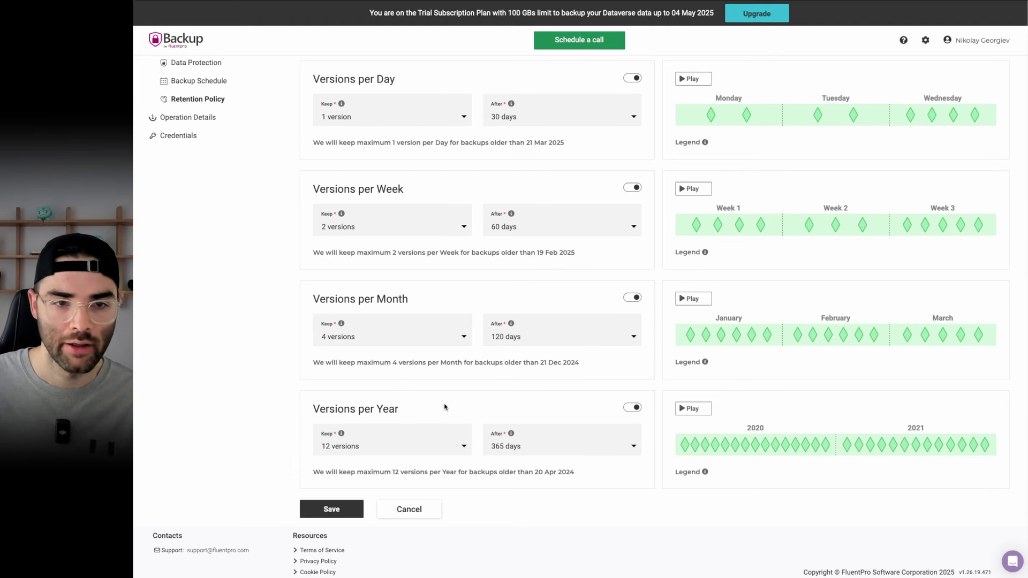
- Preview how the Versions per Day retention rule thins out daily backups, and stop the preview
scroll(444, 408, up, 2)
click(701, 155)
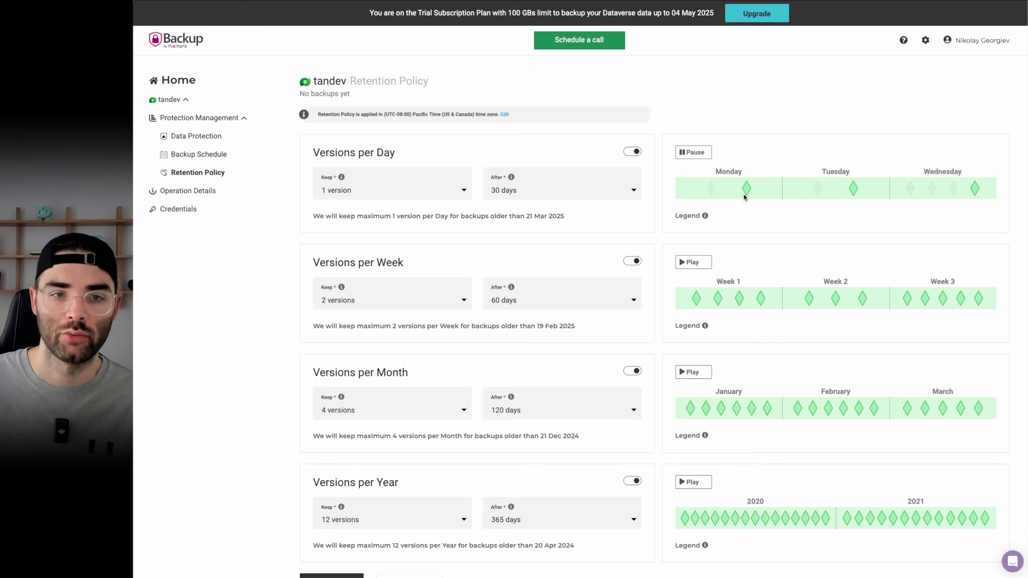
click(699, 155)
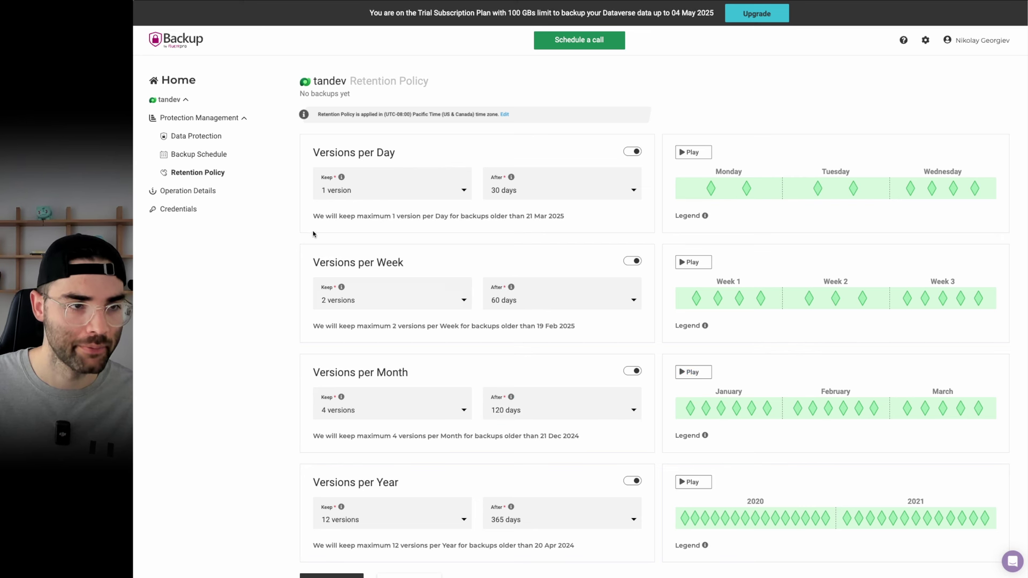
- Check the running backup's summary in the operation details for table progress, start and finish times and record counts, then close it
click(189, 196)
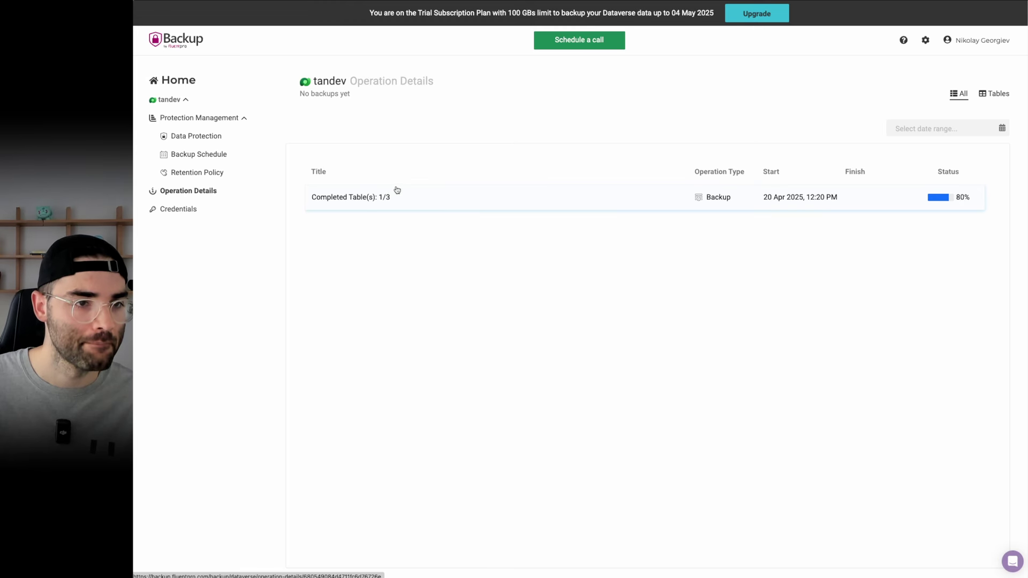
click(436, 202)
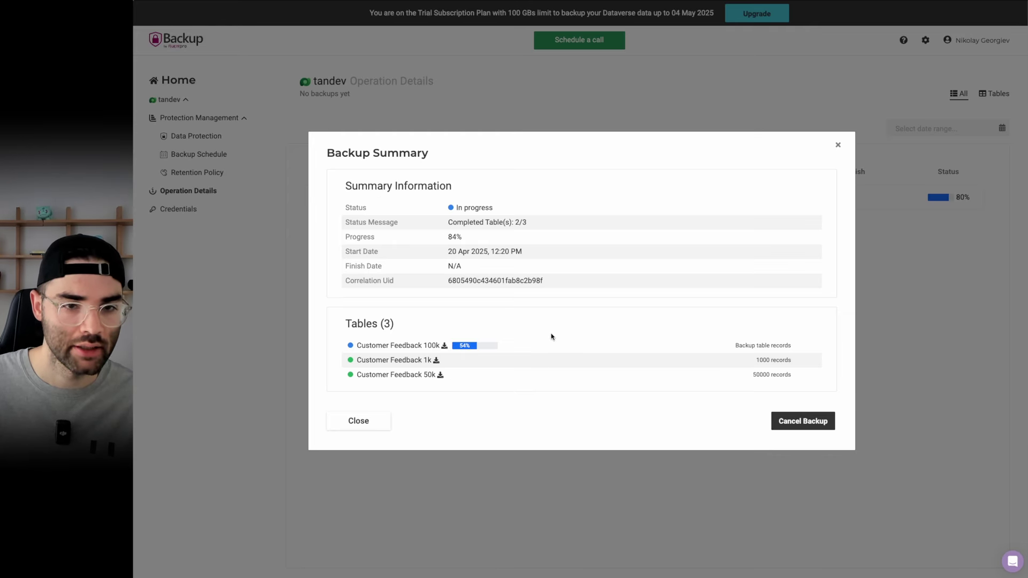
mouse_move(422, 360)
mouse_down()
mouse_move(433, 375)
mouse_move(431, 347)
mouse_up()
click(535, 377)
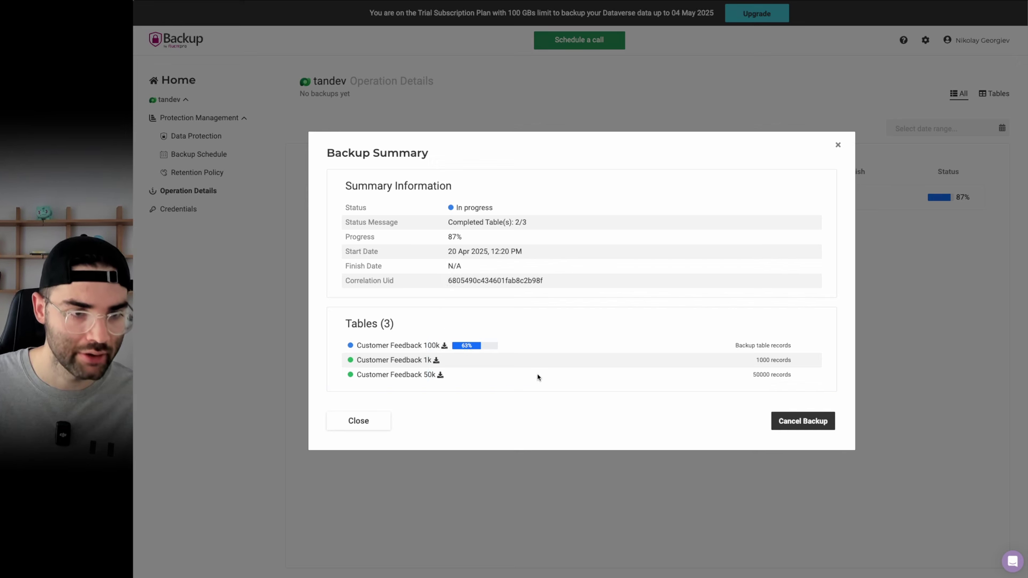
drag(501, 251, 510, 269)
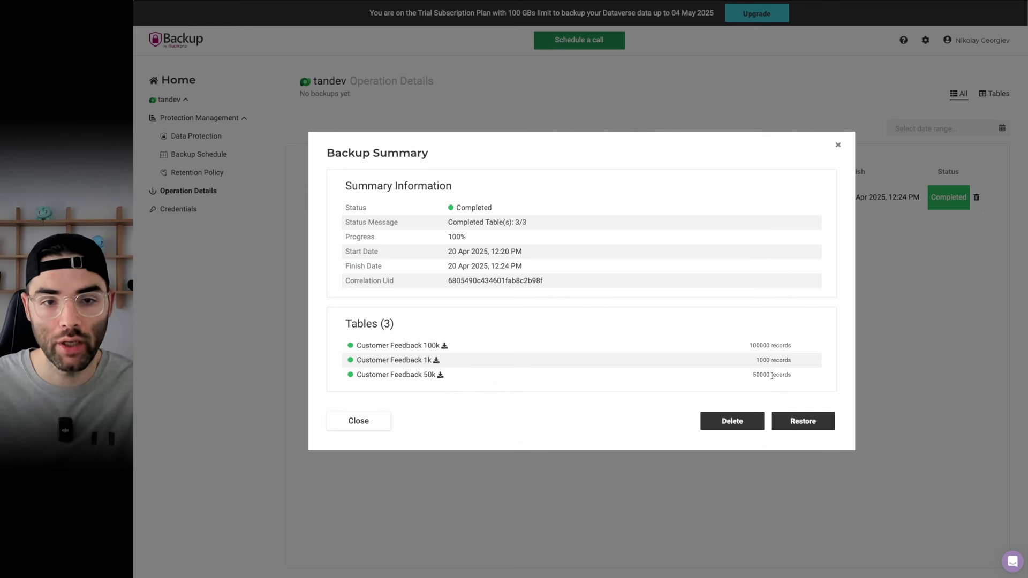
drag(788, 376, 755, 345)
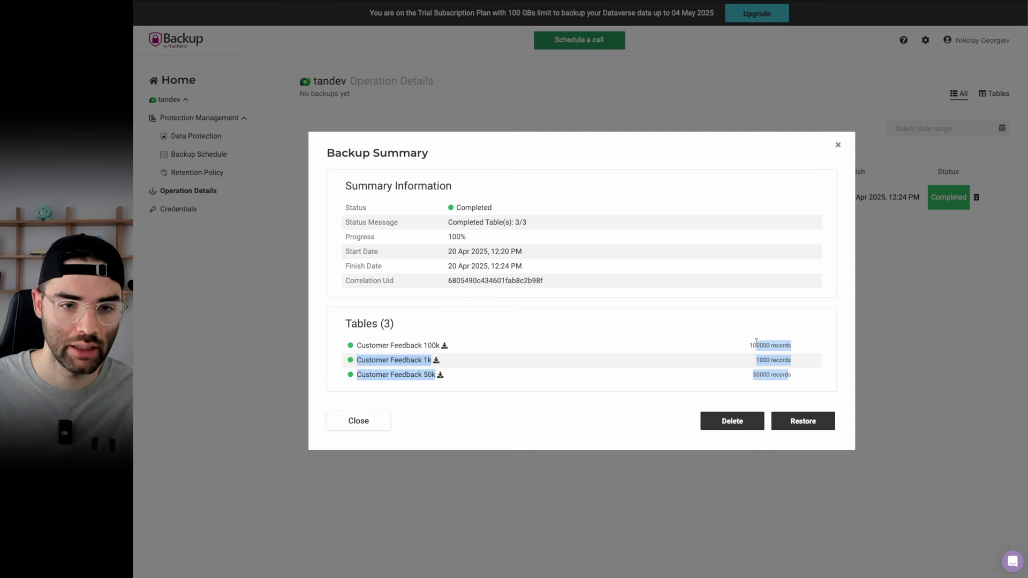
click(754, 345)
click(838, 145)
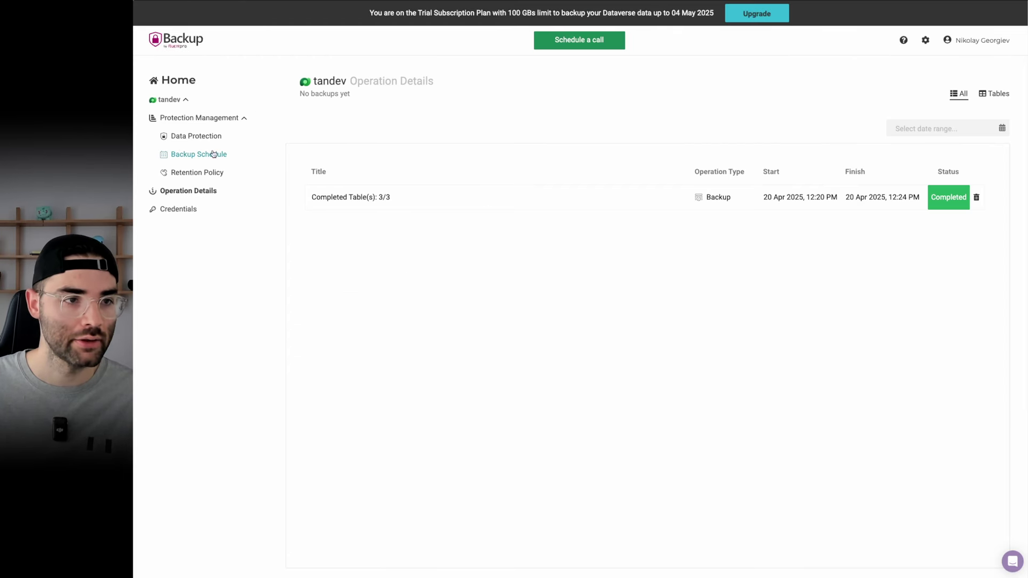
- Start a restore from the 20 Apr backup of the protected Customer Feedback 1k table and open its record selection
click(182, 139)
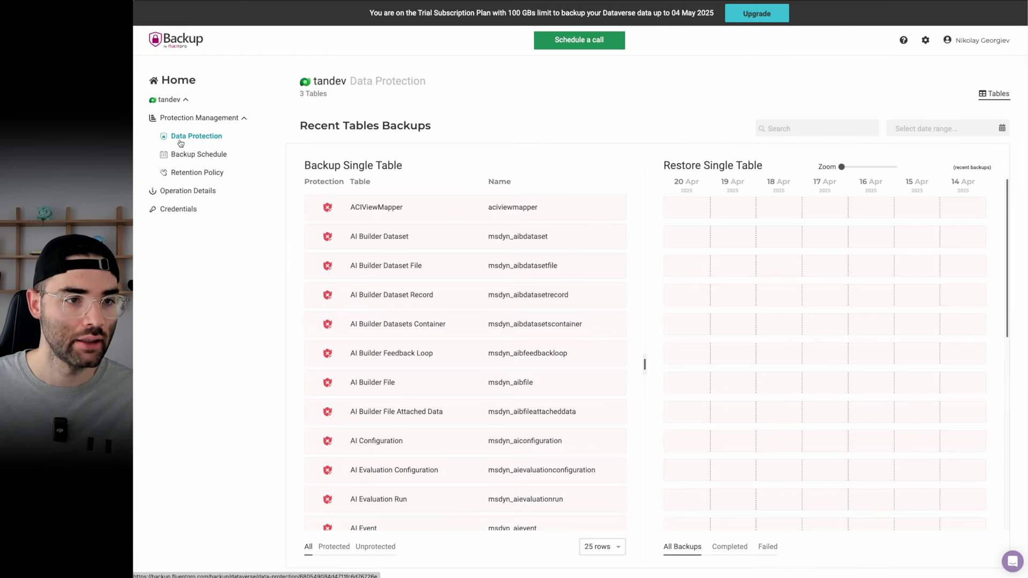
click(335, 546)
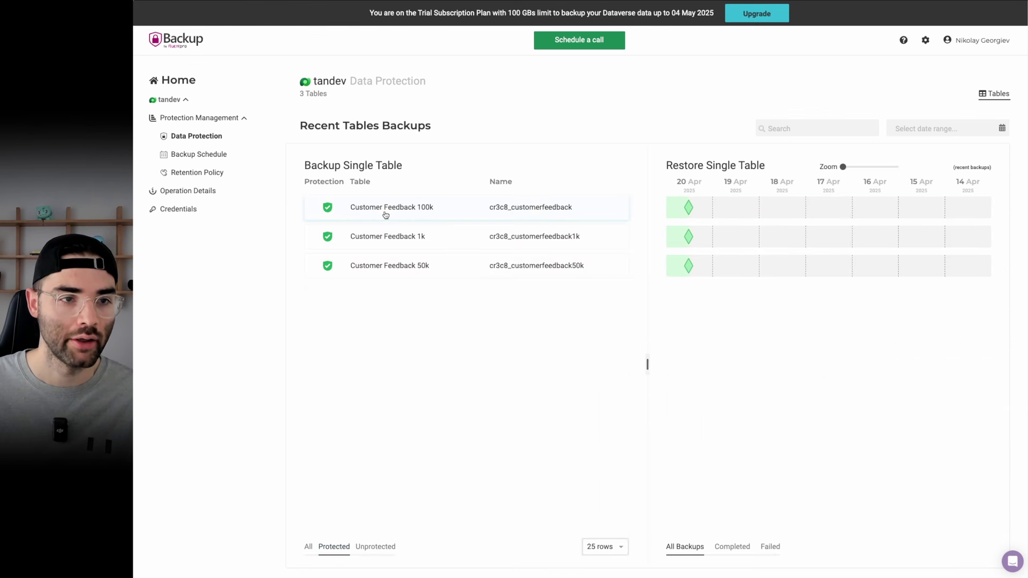
mouse_move(691, 210)
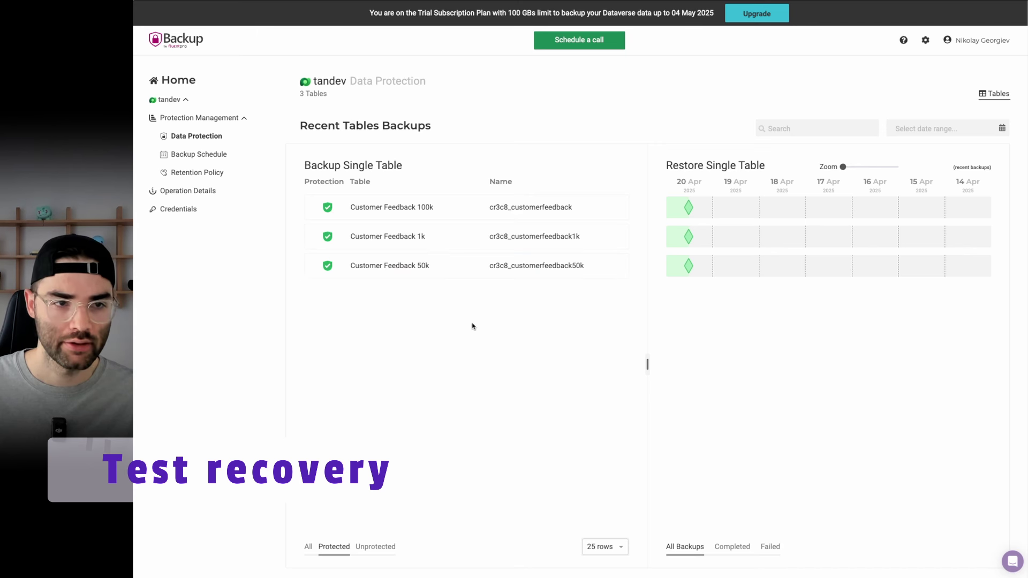
click(689, 237)
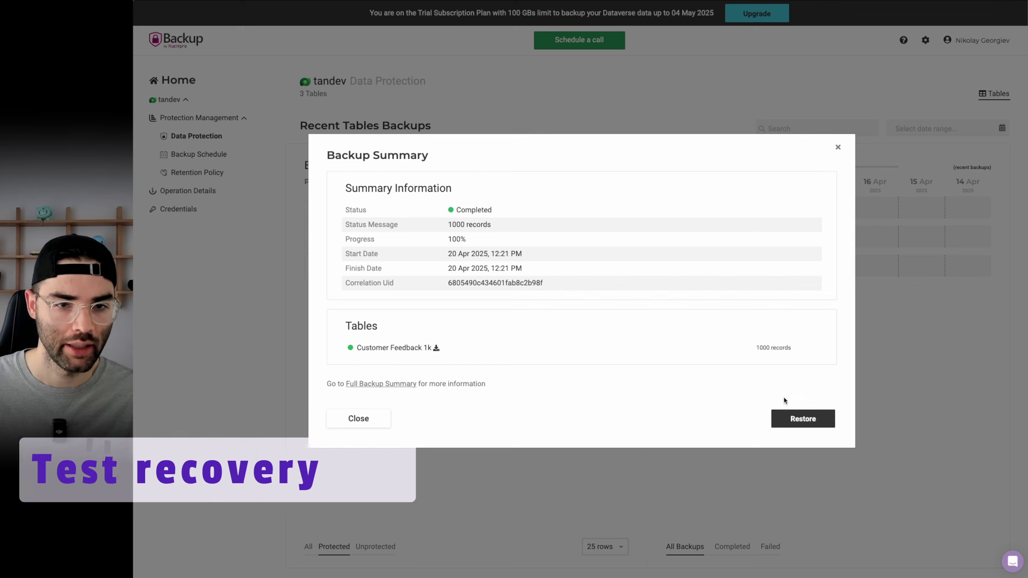
click(805, 425)
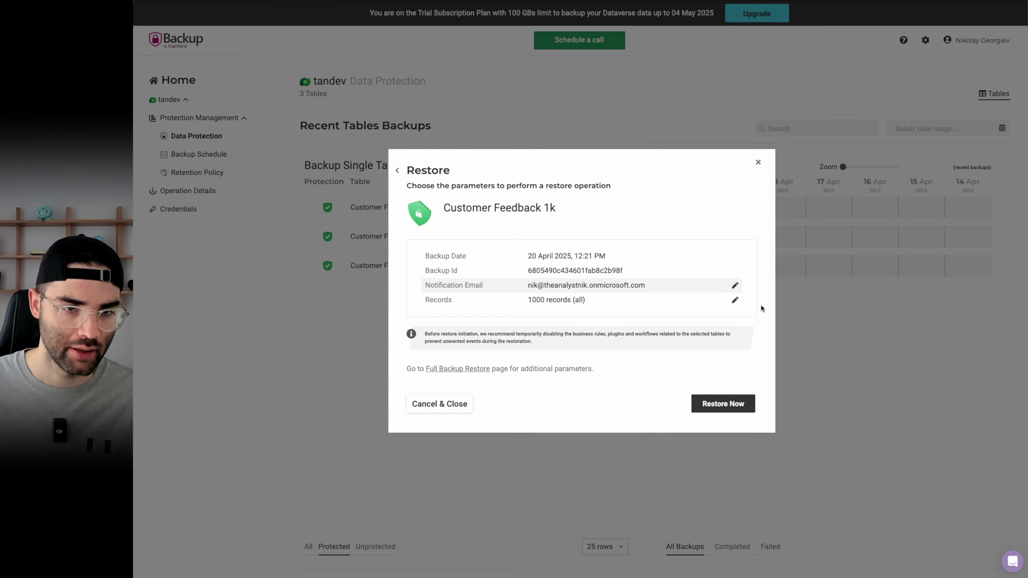
click(735, 300)
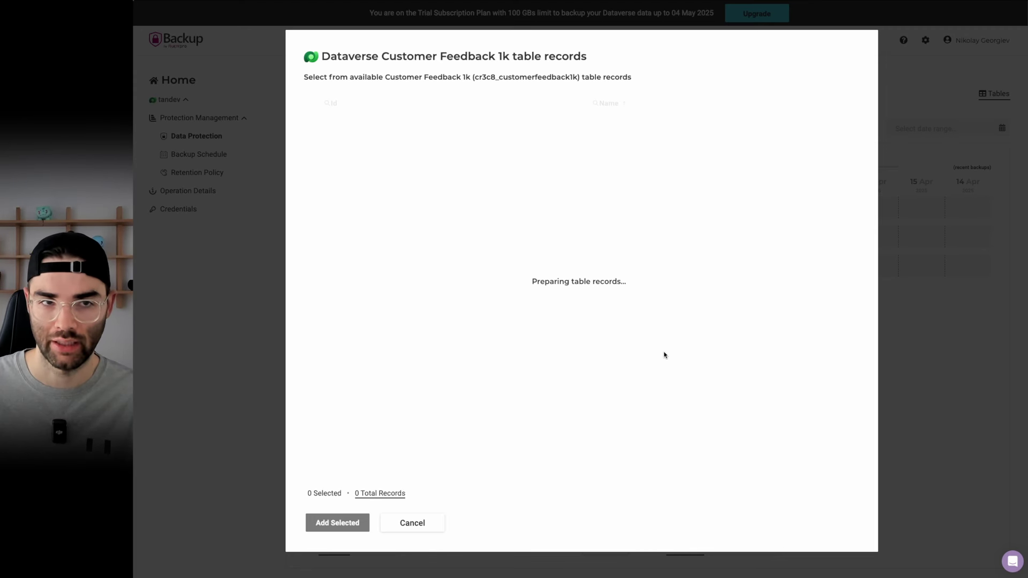
click(581, 308)
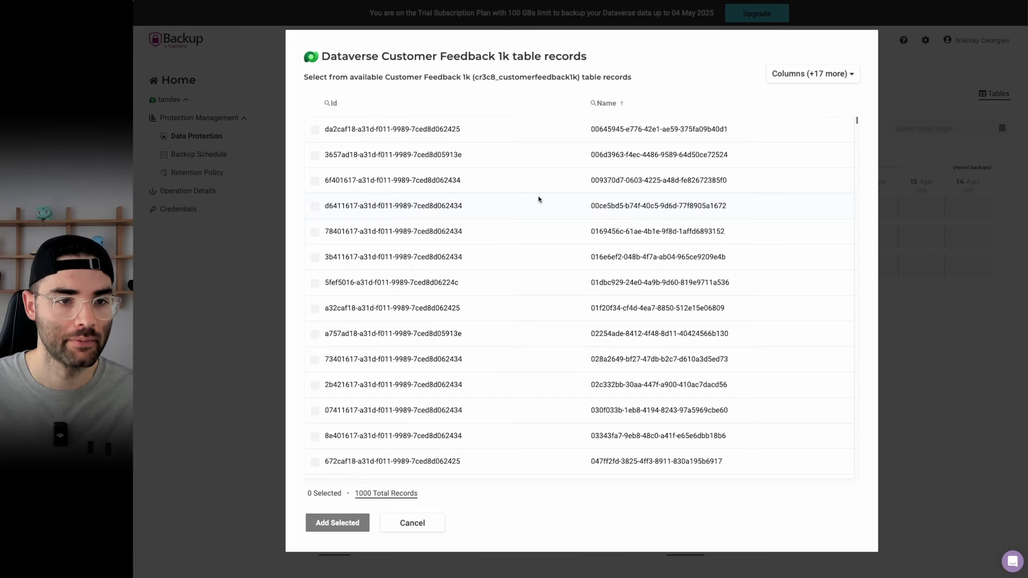
- Add the customer_name and email columns to the Customer Feedback 1k record list
click(801, 74)
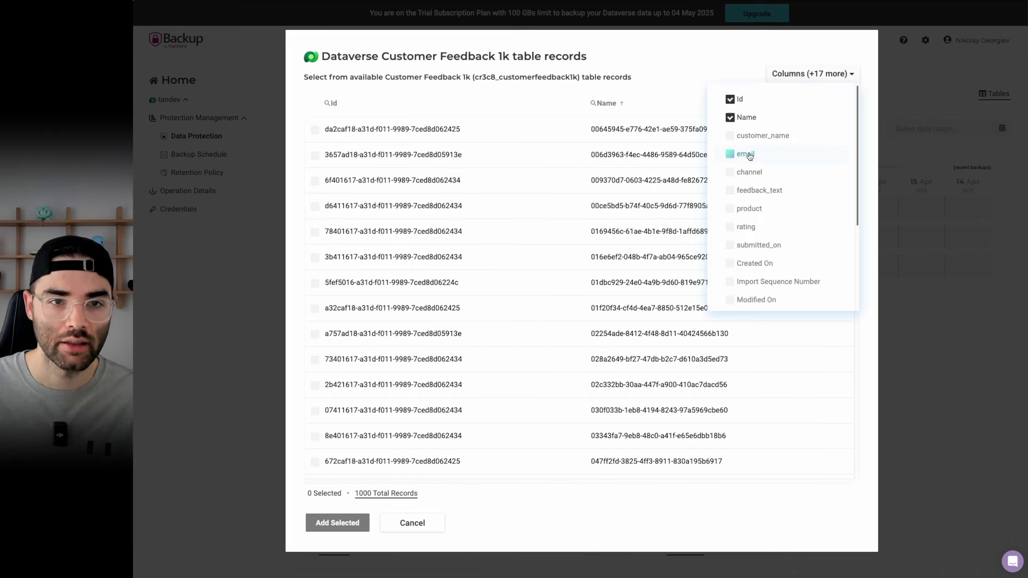
click(731, 136)
click(731, 155)
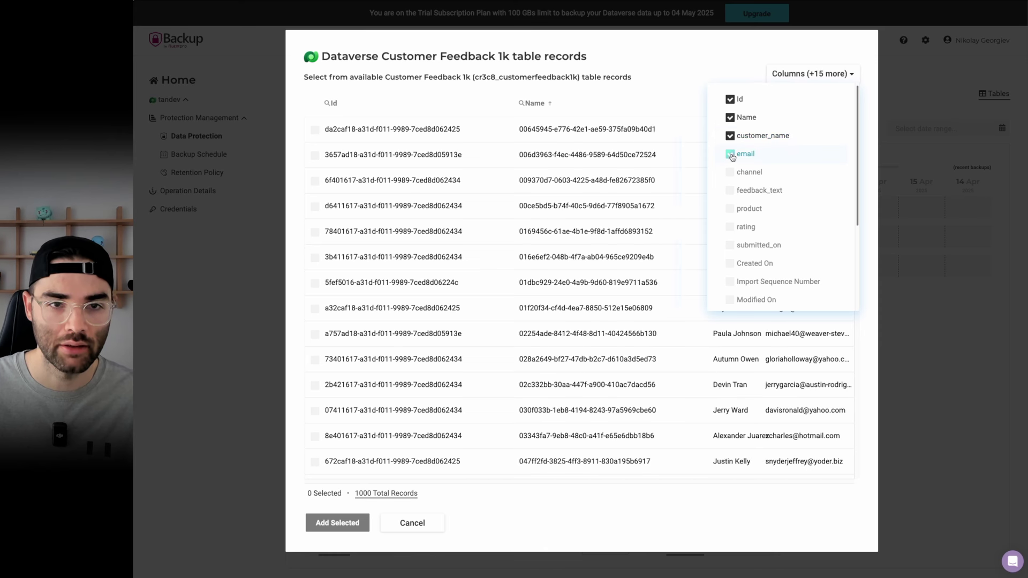
click(738, 48)
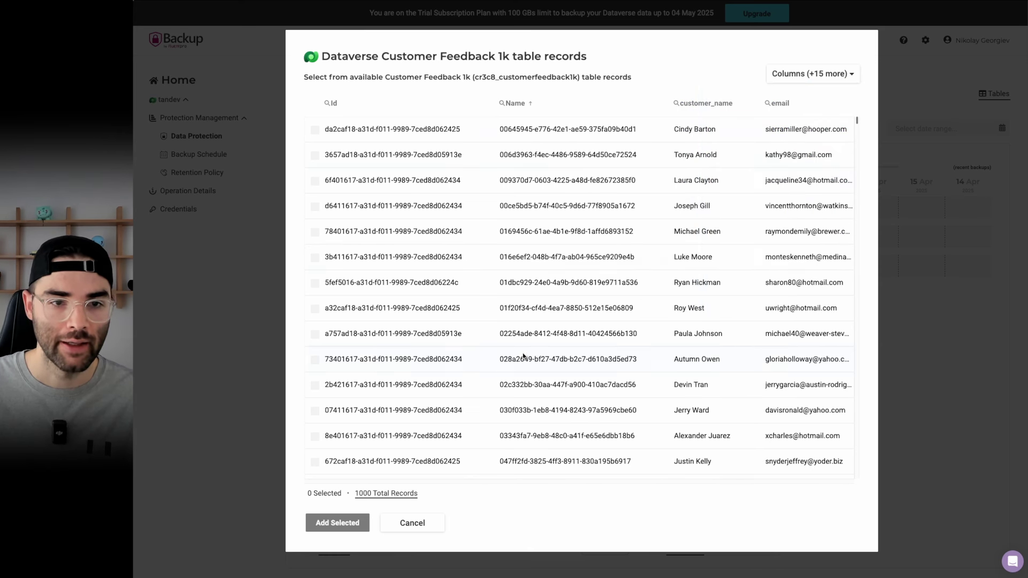
- Select the three records whose Name values begin with 0655f38b, 080c94a0 and 0883c4fc, and add them to the restore
scroll(525, 358, down, 4)
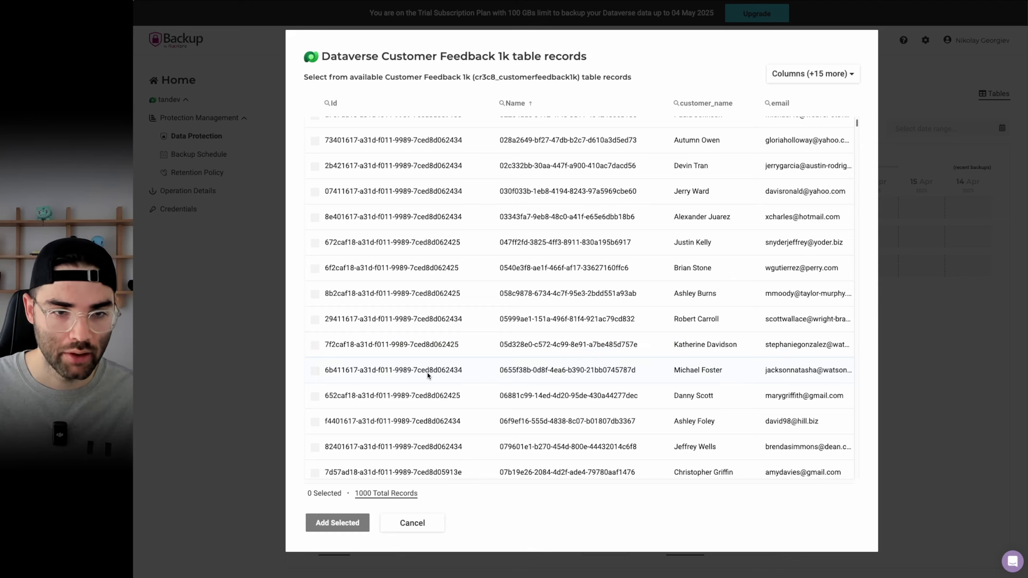
click(315, 372)
scroll(334, 407, down, 5)
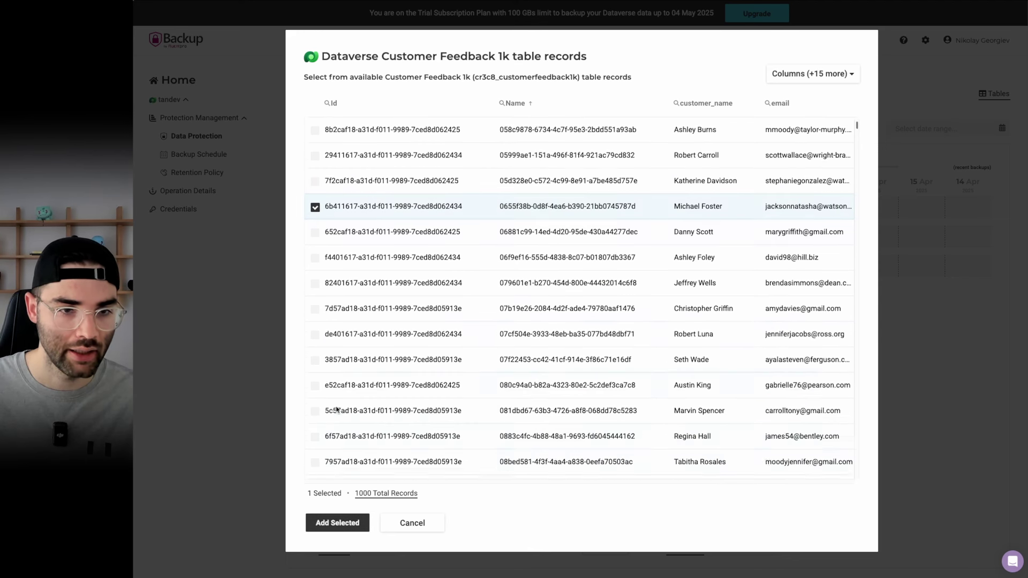
click(316, 321)
scroll(326, 332, down, 1)
scroll(326, 334, down, 2)
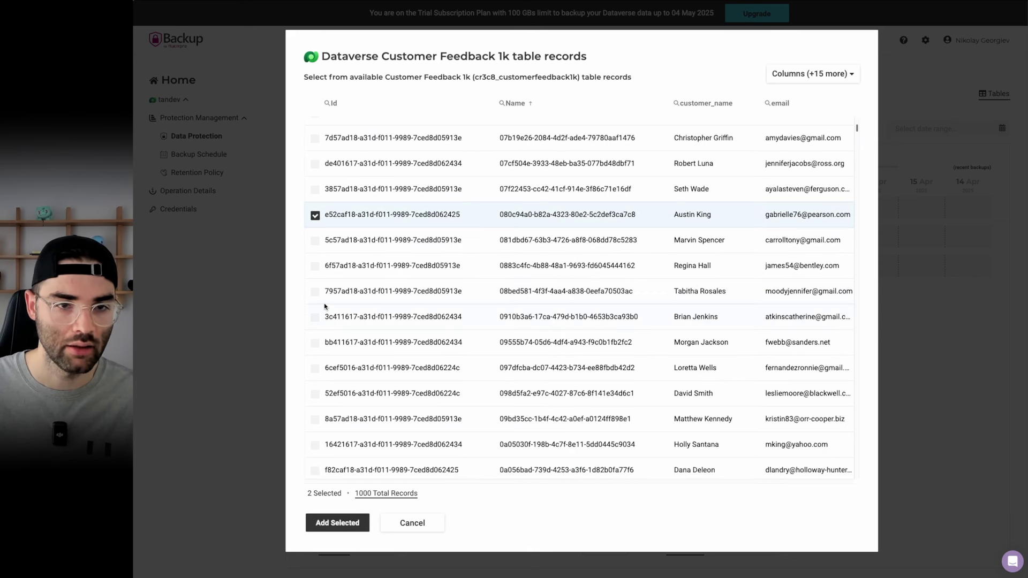
click(316, 267)
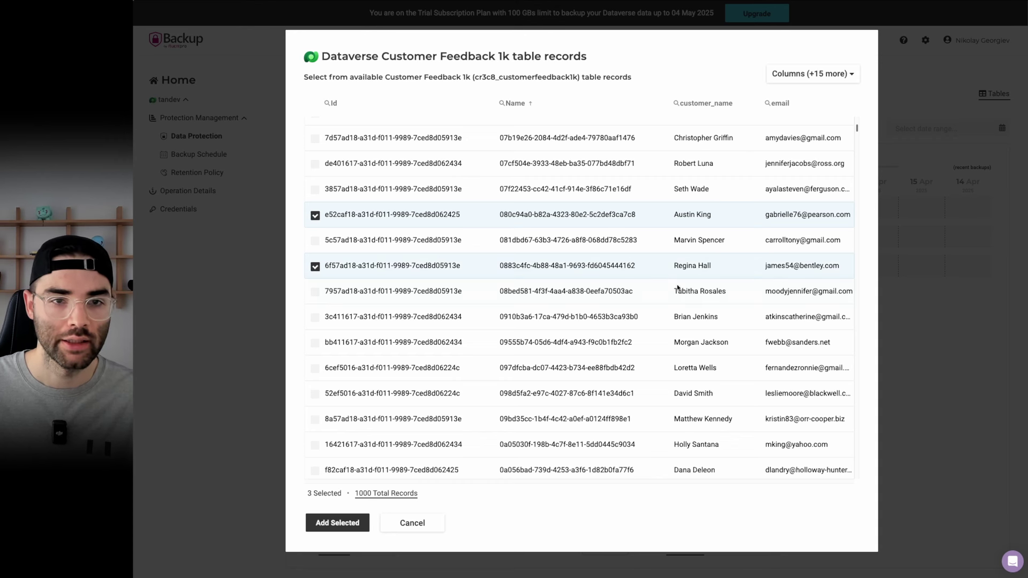
click(337, 523)
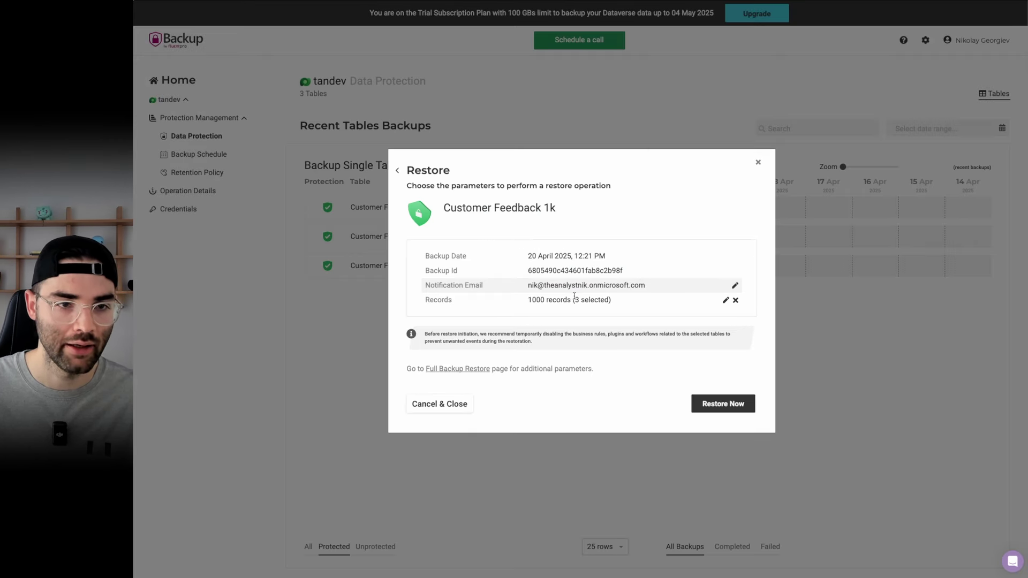
- Restore the three selected Customer Feedback 1k records and close the restore summary
drag(575, 300, 609, 300)
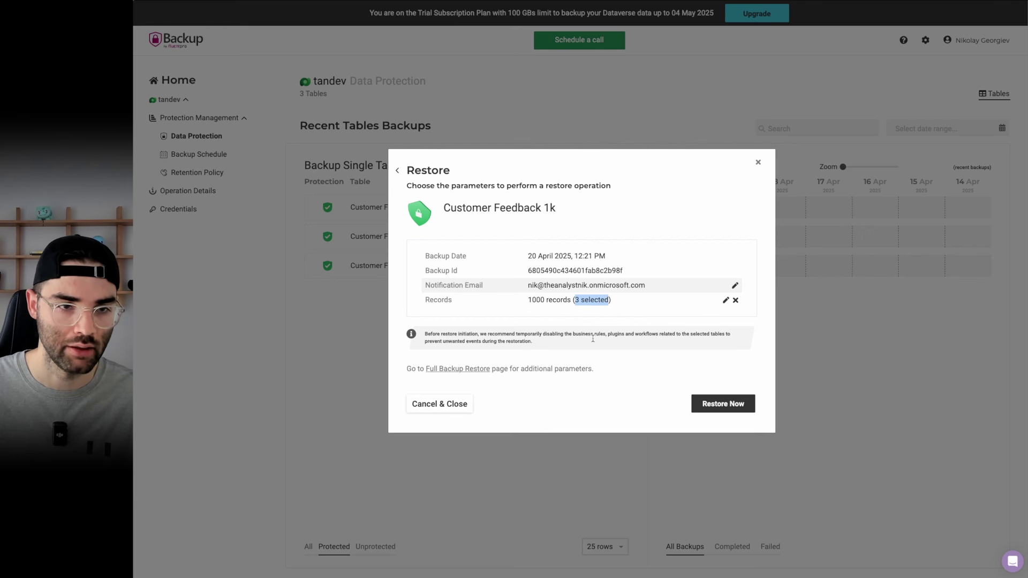
click(610, 413)
click(736, 410)
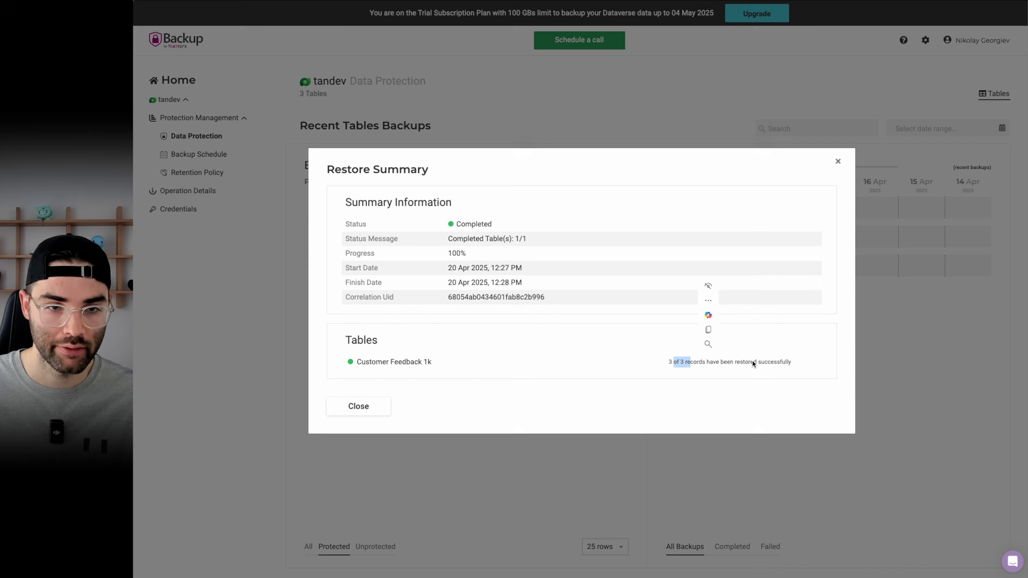
click(838, 162)
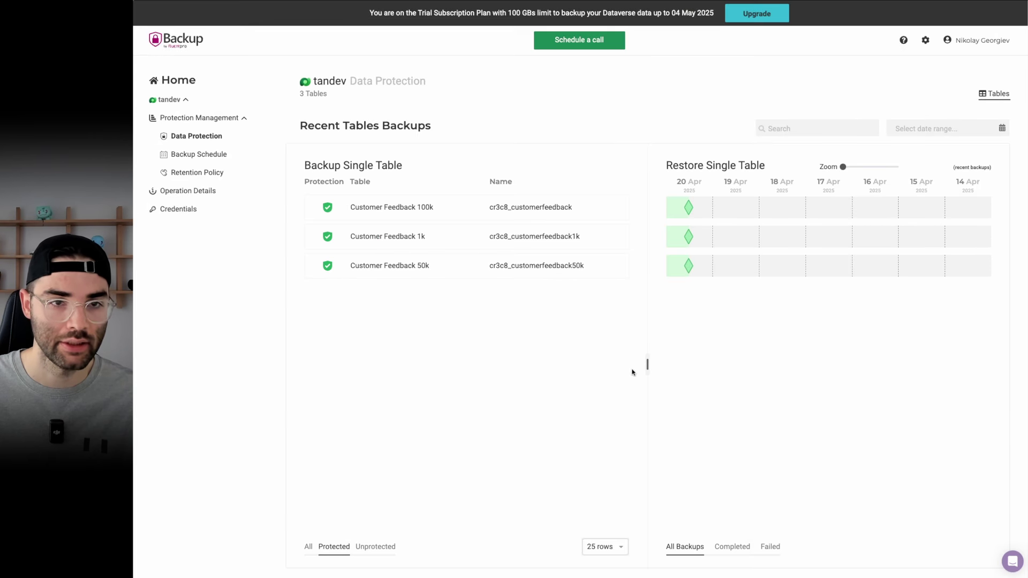
- Review the summary of the 12:27 PM restore in the operation details and close it
click(208, 191)
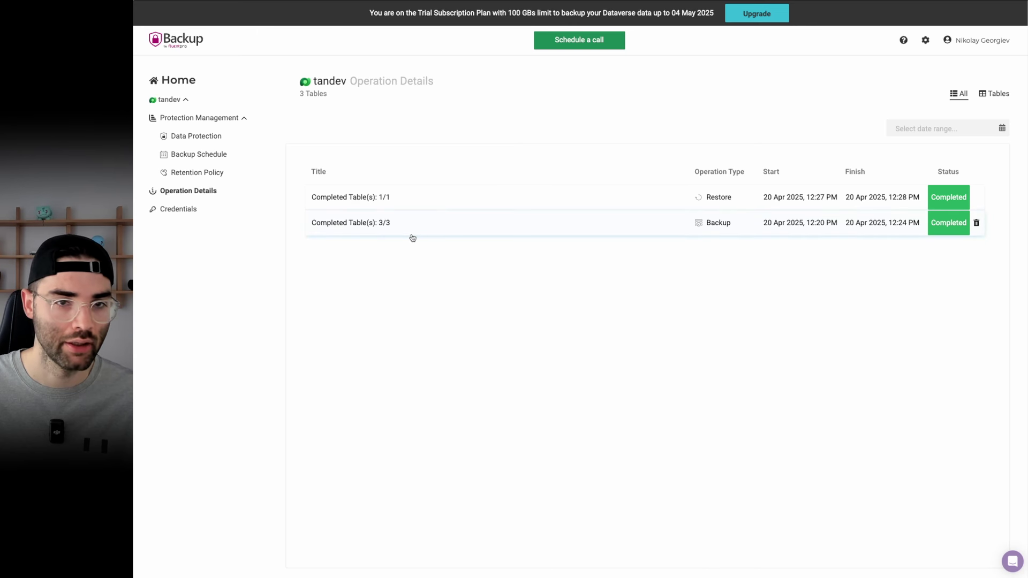
click(552, 200)
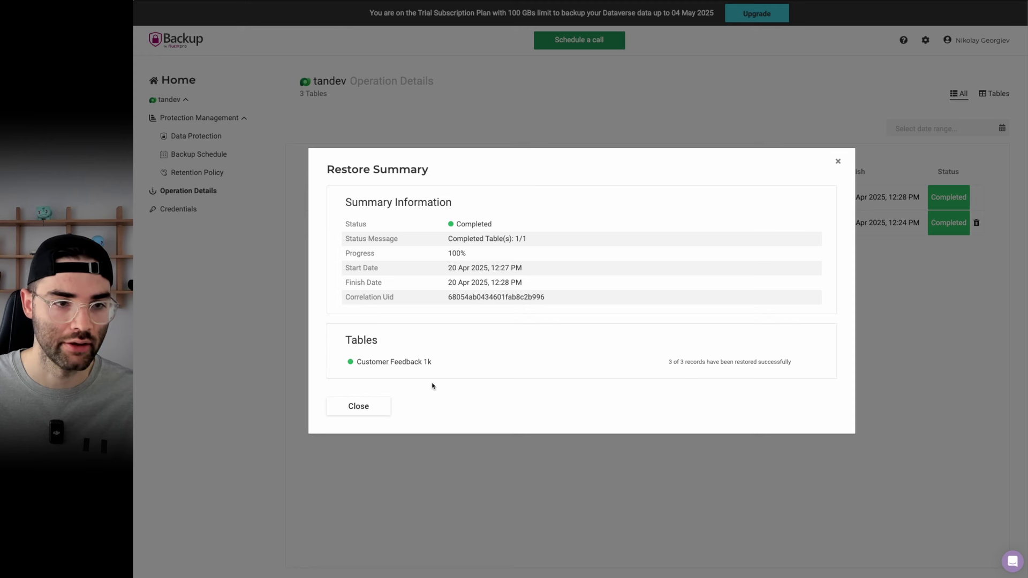
key(Escape)
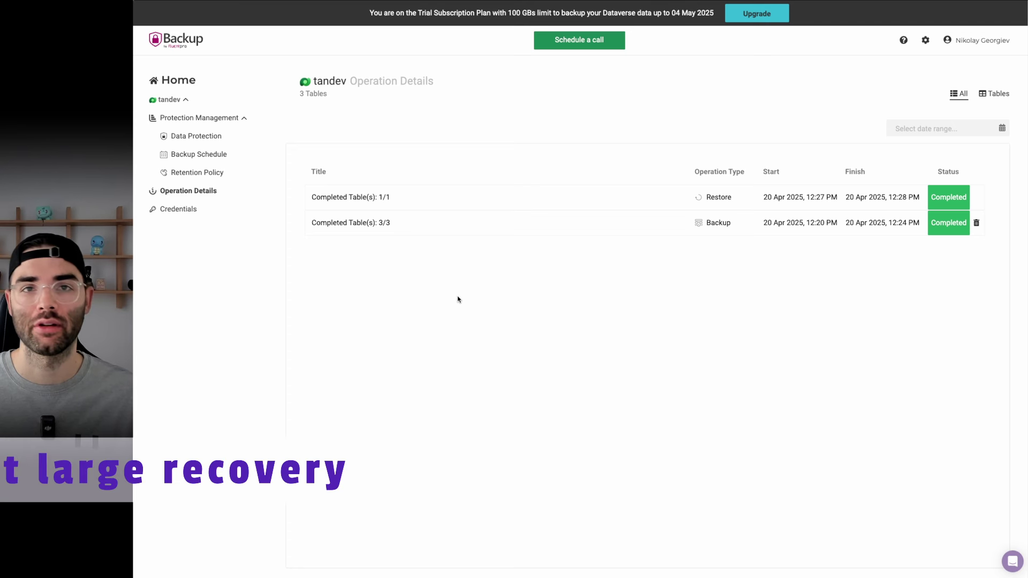
- Restore all records of only the Customer Feedback 1k table from the 12:20 PM backup, and check the restore's start and finish times
click(388, 226)
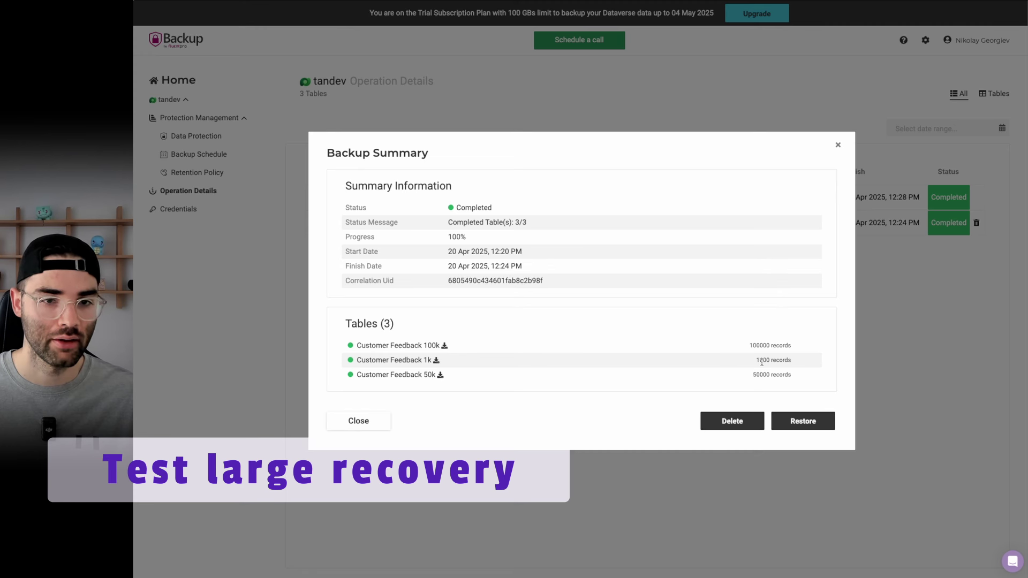
click(810, 422)
click(742, 298)
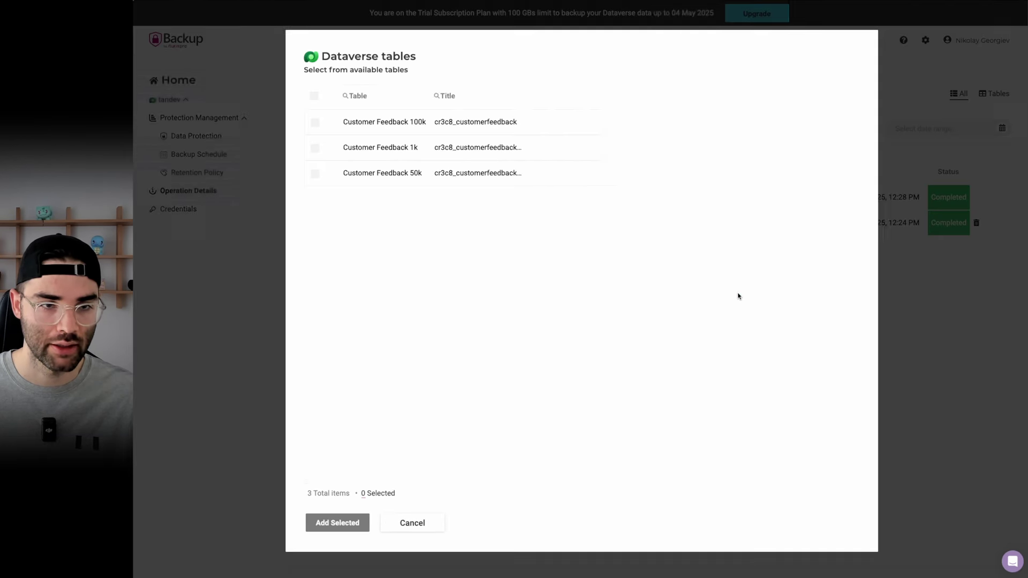
click(316, 148)
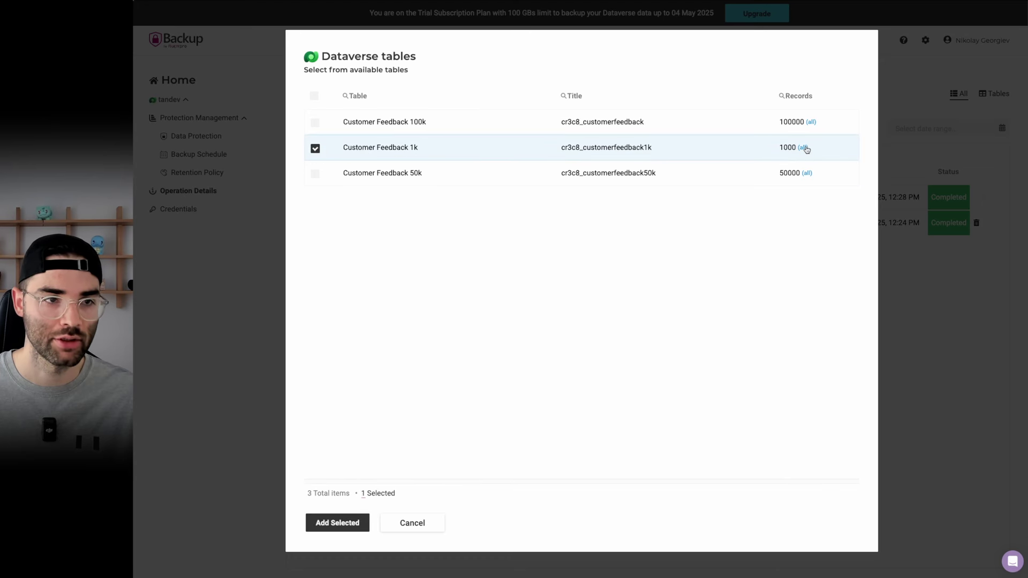
click(338, 523)
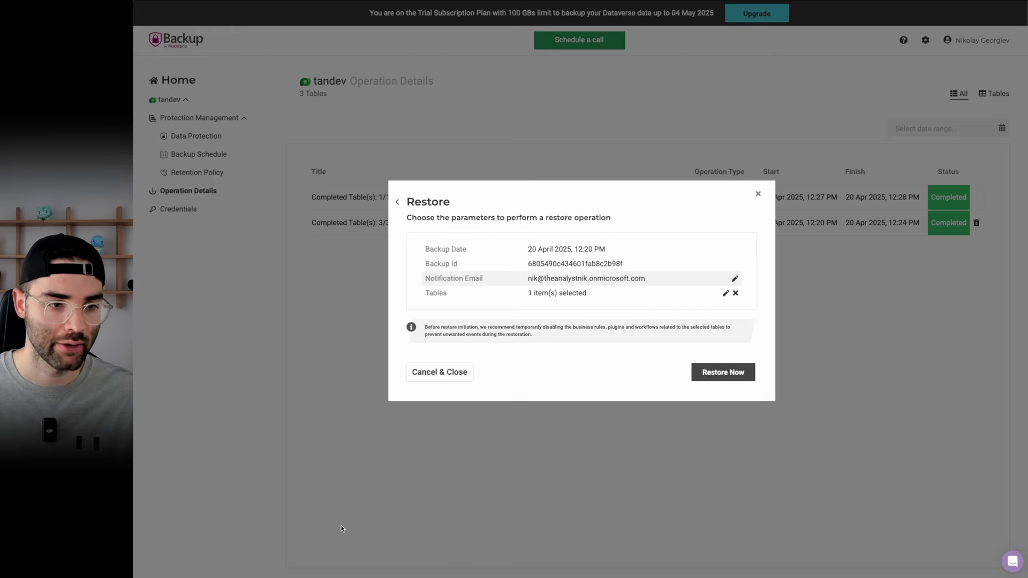
click(725, 377)
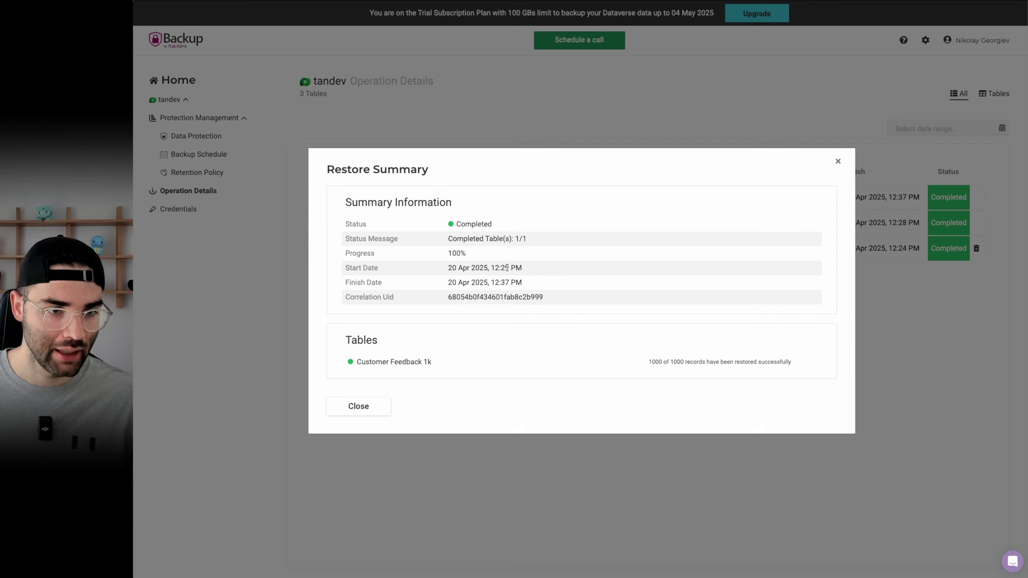
drag(508, 268, 510, 283)
click(636, 293)
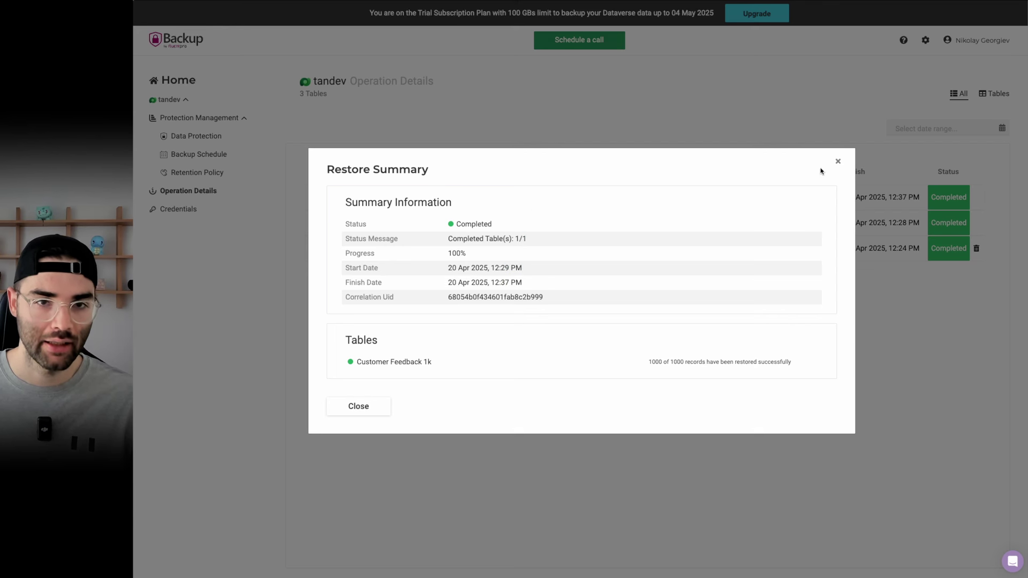